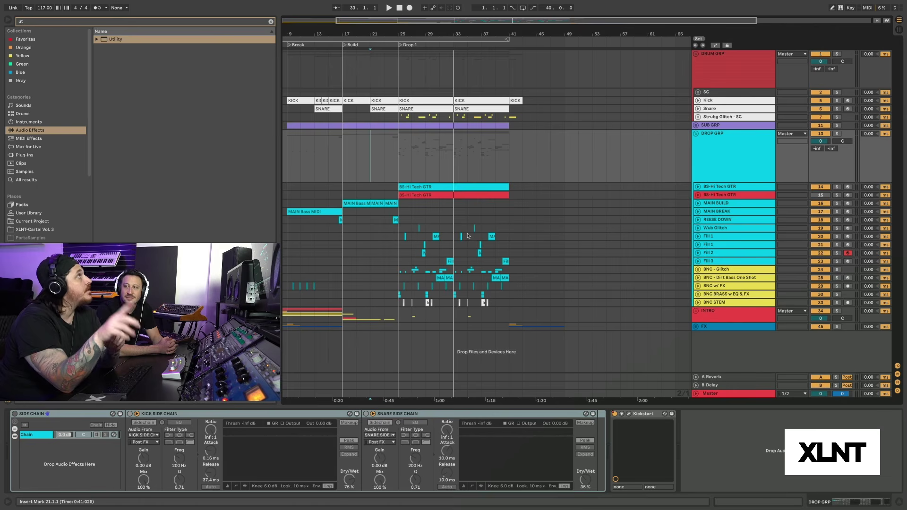
Step: Unfold the cyan BS-Hi Tech GTR track, solo it and play its clip from the start of Drop 1
left_click(698, 187)
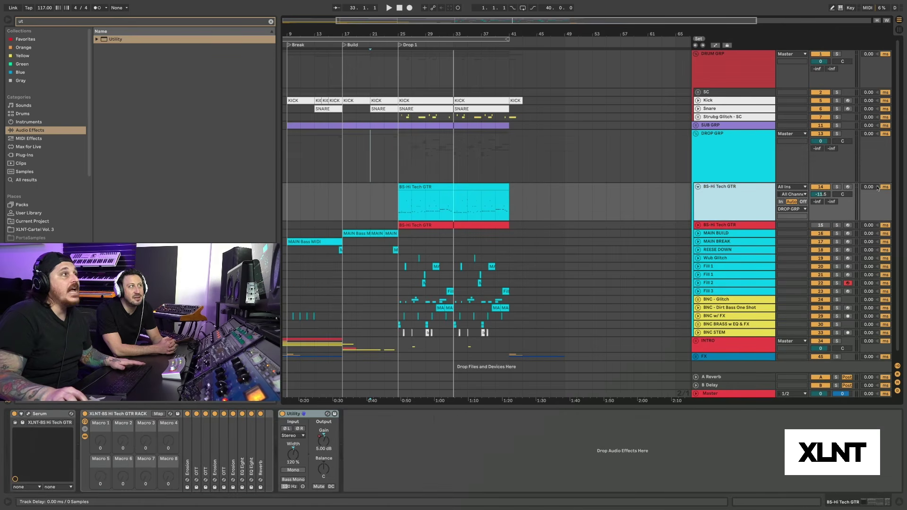
left_click(837, 187)
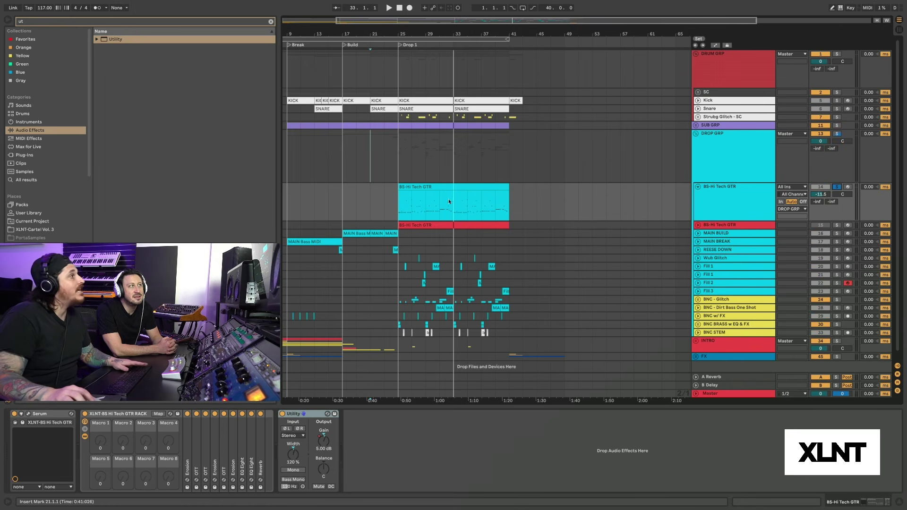
left_click(422, 186)
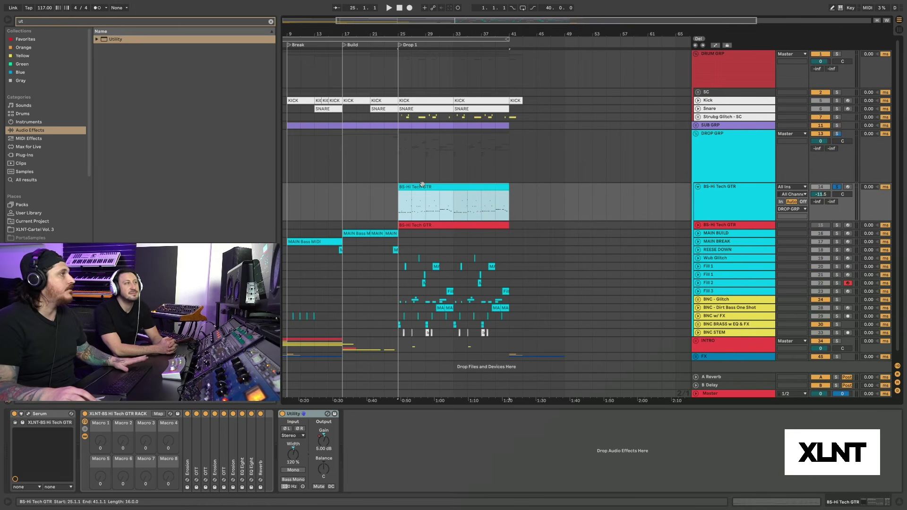
key("space")
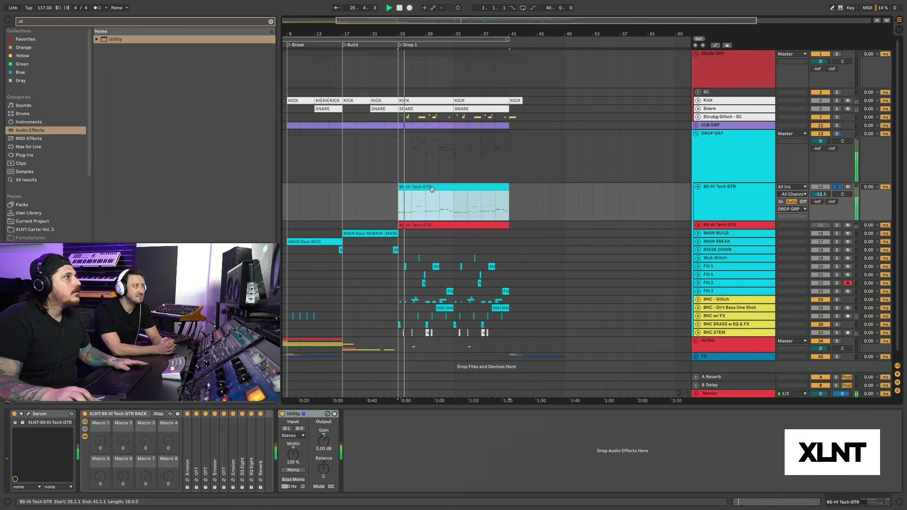
Step: Unsolo the cyan BS-Hi Tech GTR track, then solo REESE DOWN and play its short clip just before Drop 1
left_click(836, 187)
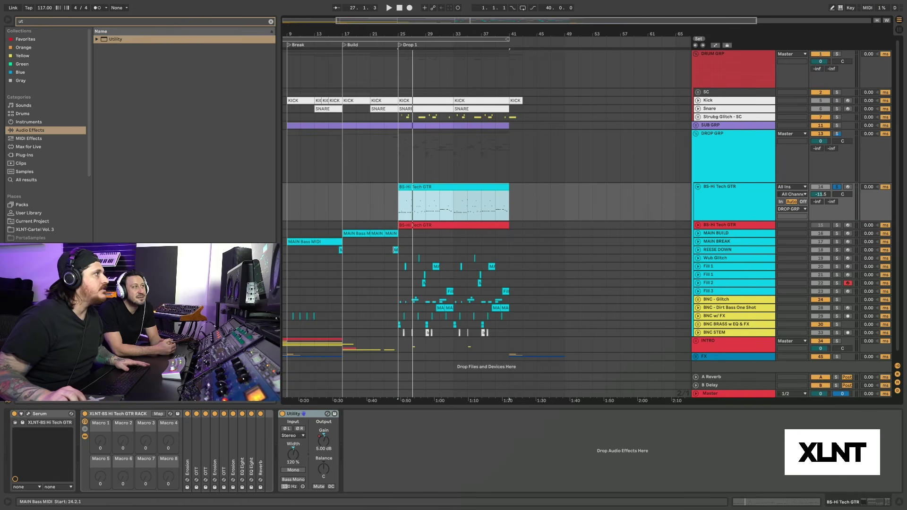
left_click(392, 251)
left_click(838, 249)
key("space")
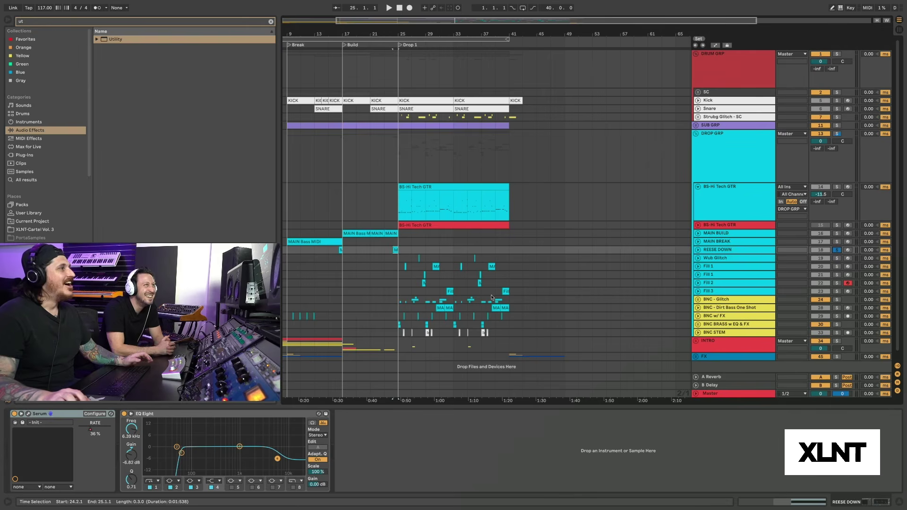
Step: Unfold and solo the red BS-Hi Tech GTR track and make its lane taller to show the notes
left_click(728, 208)
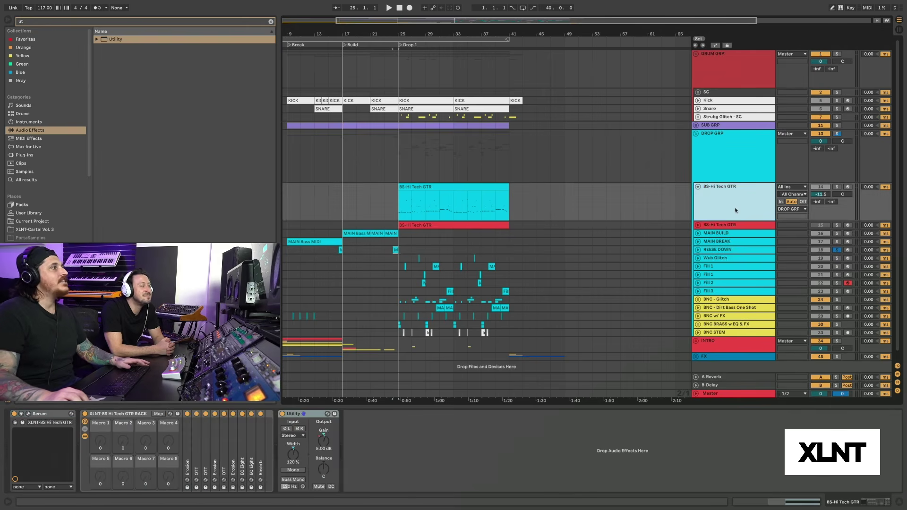
left_click(698, 225)
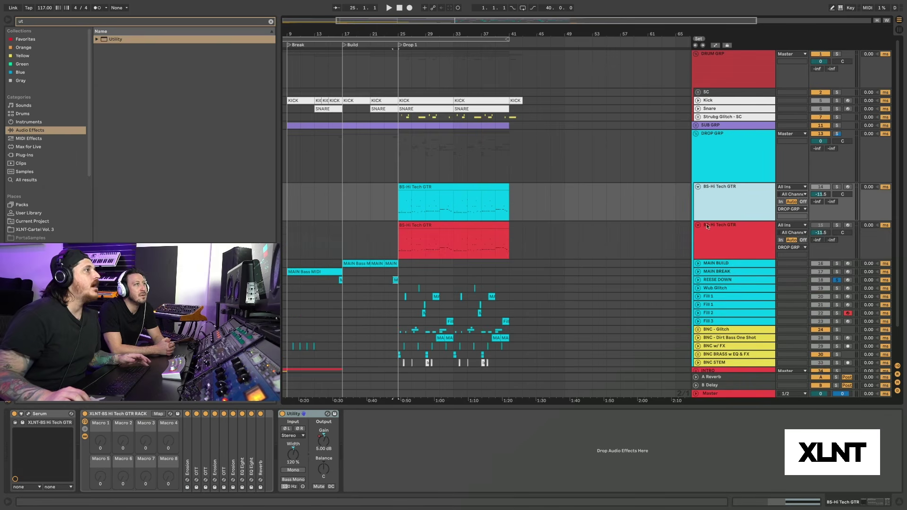
left_click(732, 241)
left_click(836, 225)
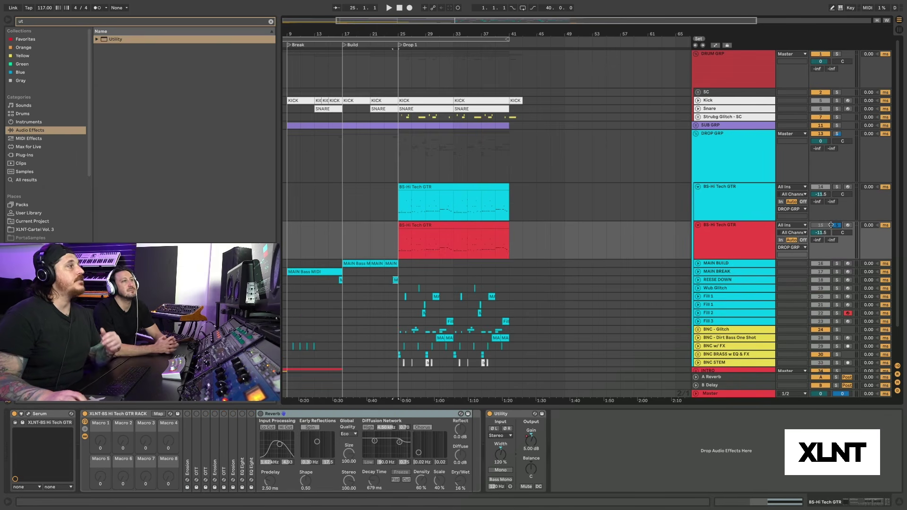
left_click_drag(404, 31, 405, 34)
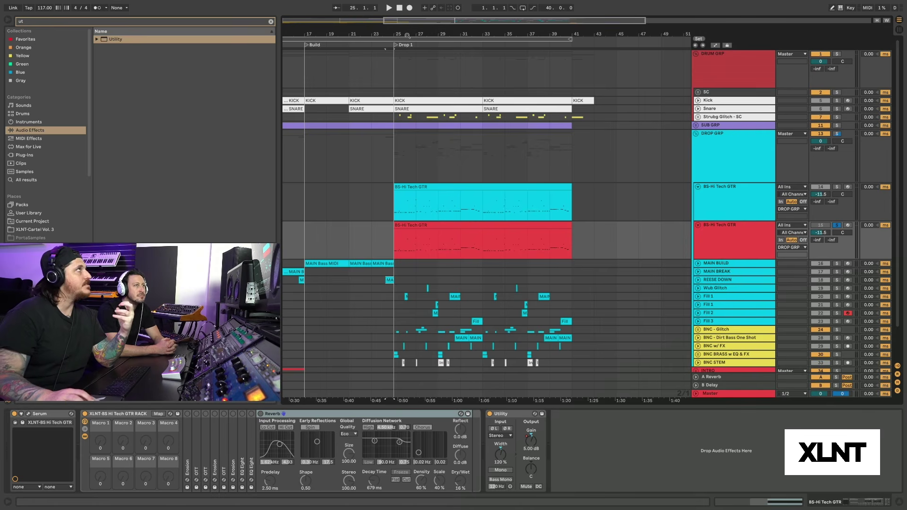
left_click_drag(716, 259, 721, 307)
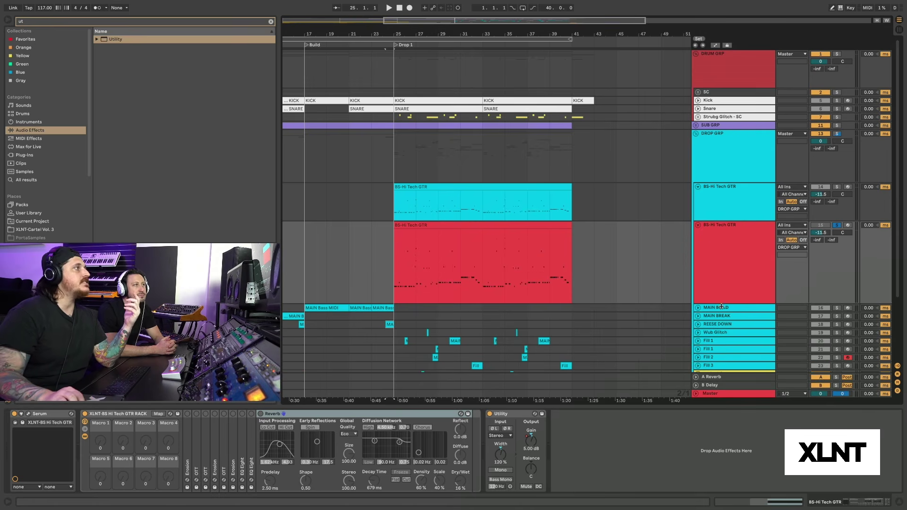
key("plus")
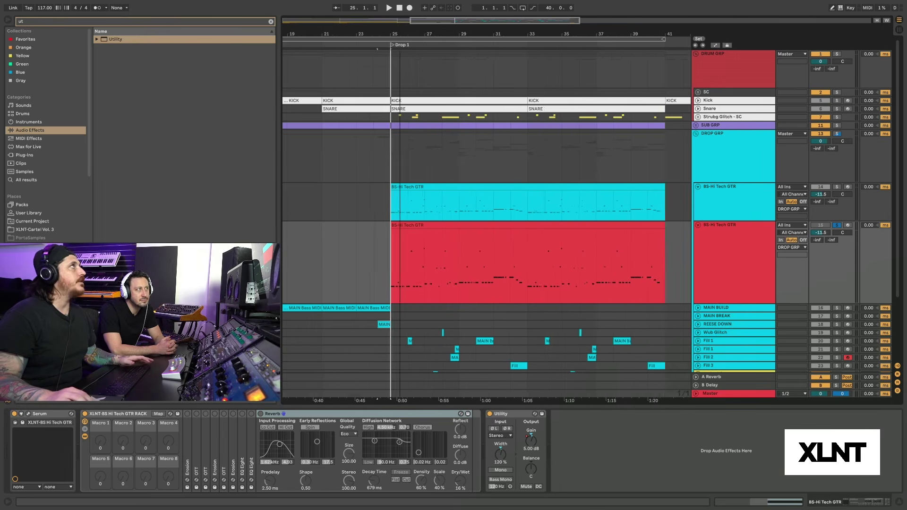
scroll(479, 265, "down", 3)
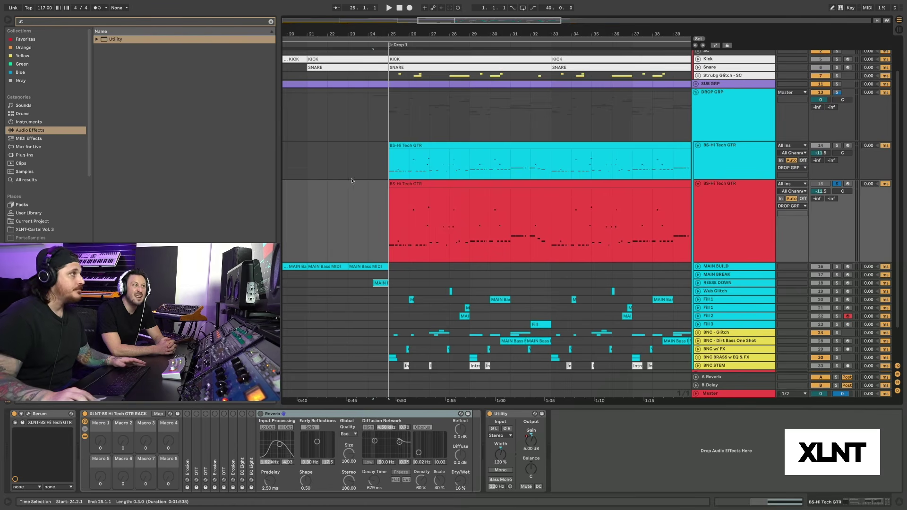
Step: Play the red BS-Hi Tech GTR clip from Drop 1 and examine its MIDI notes in the clip editor
left_click(633, 222)
left_click(738, 207)
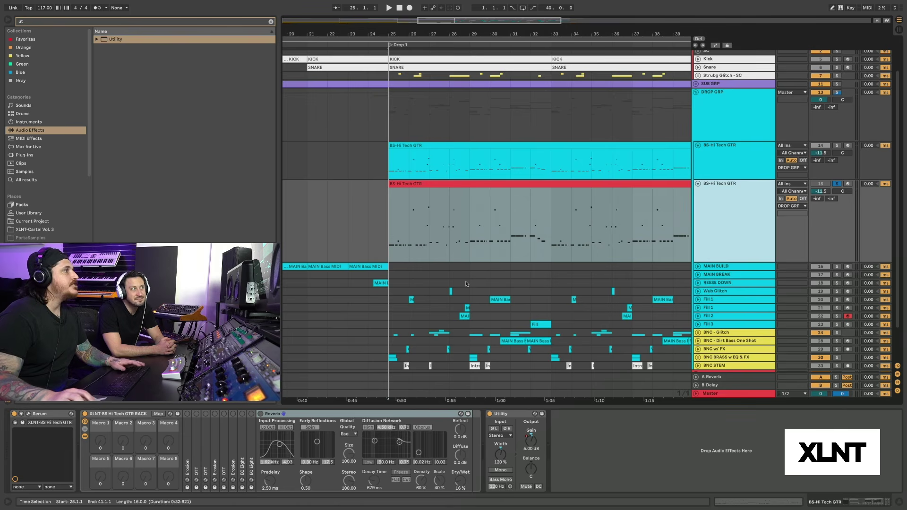
key("space")
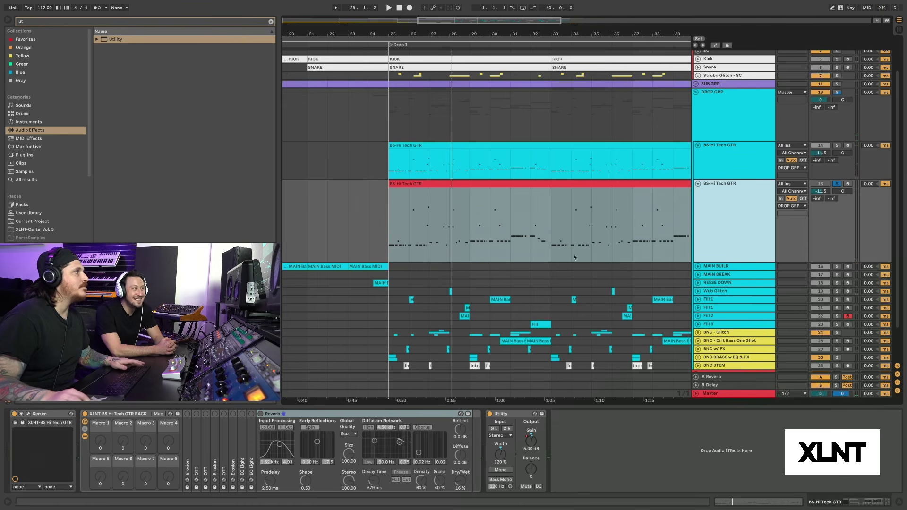
double_click(520, 198)
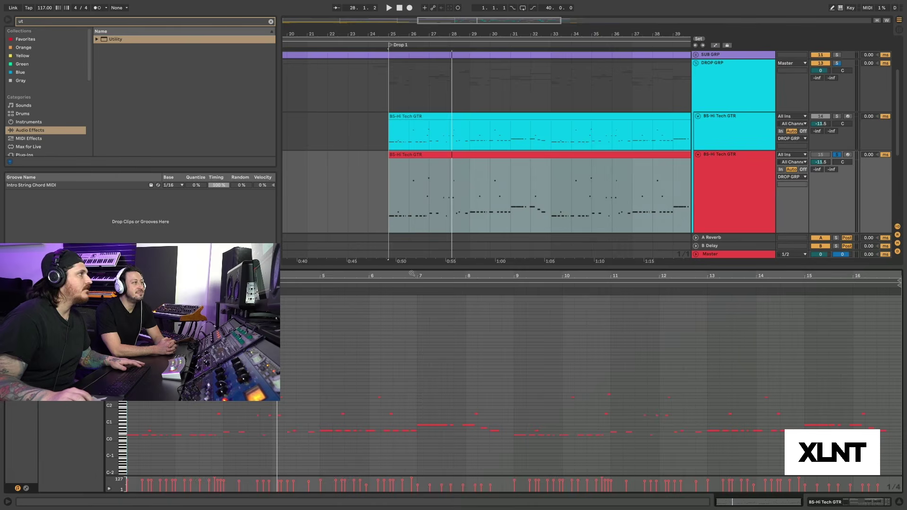
left_click(416, 156)
key("shift+Tab")
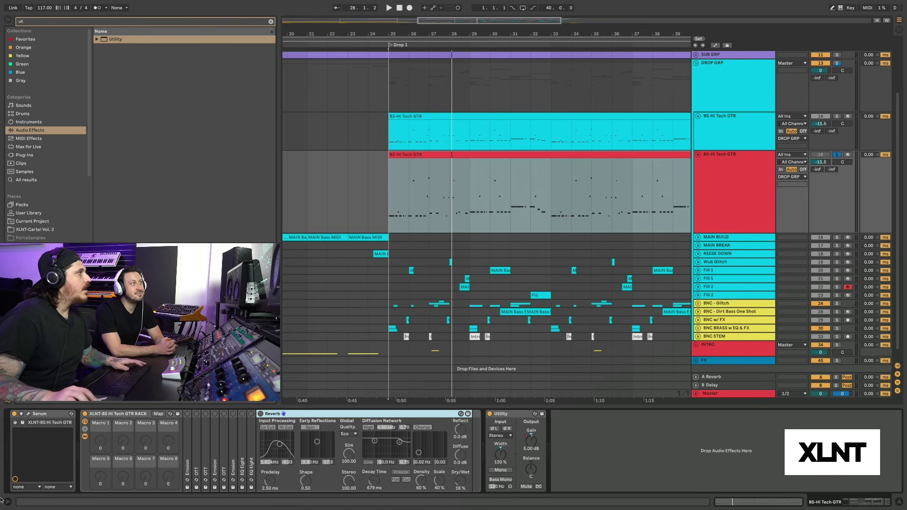
Step: Open the Serum window of the red BS-Hi Tech GTR track, scale it up to about 134% and reposition it
left_click(29, 414)
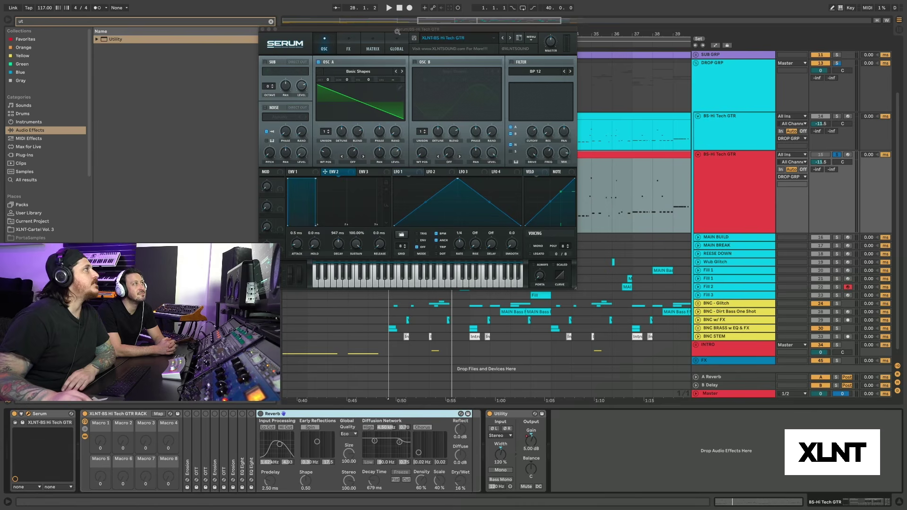
left_click_drag(399, 29, 522, 78)
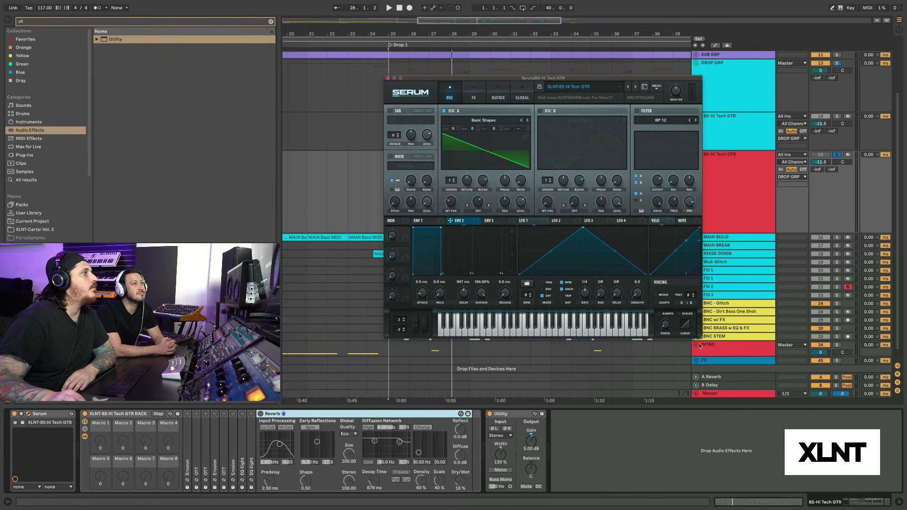
left_click_drag(699, 339, 809, 427)
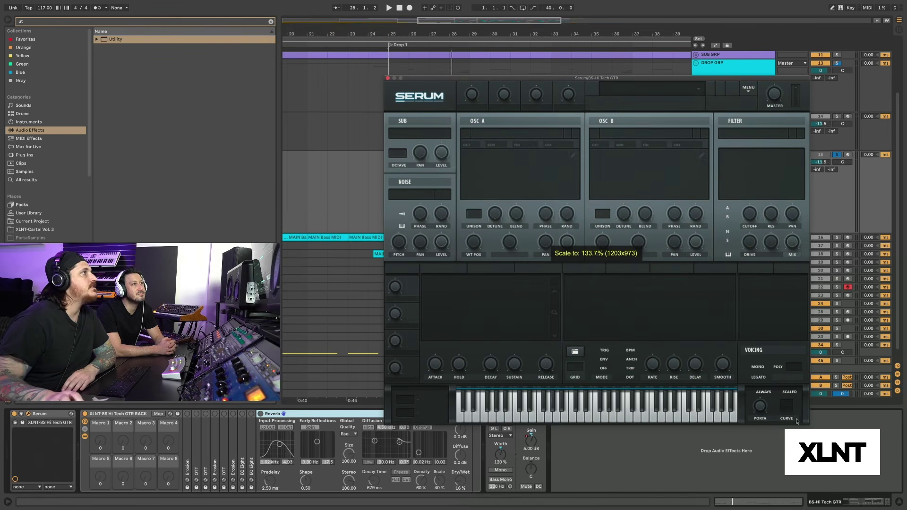
left_click_drag(581, 78, 507, 57)
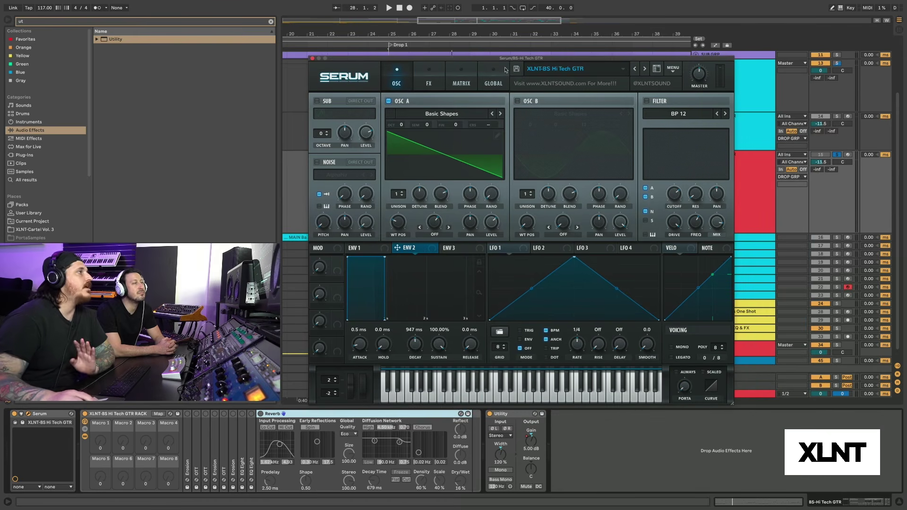
Step: Set oscillator A's warp mode to Sync (No Window) and audition the soloed clip
mouse_move(489, 227)
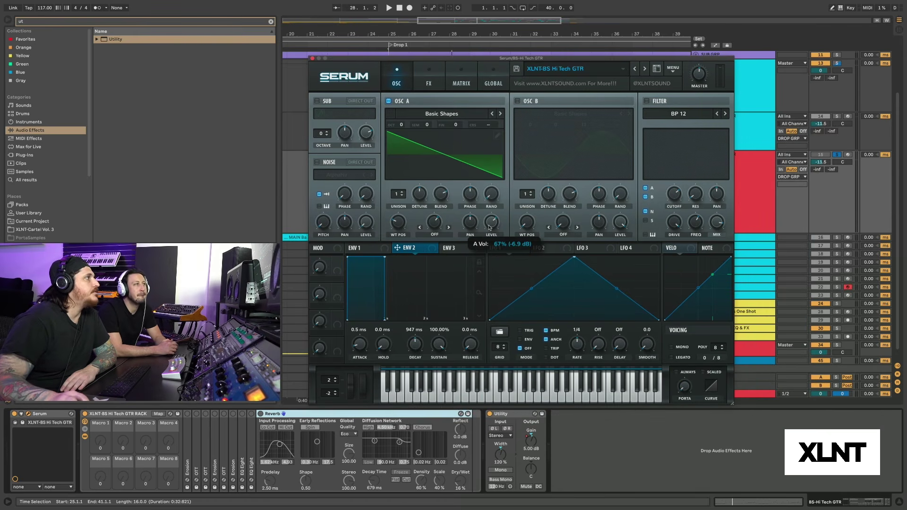
left_click(435, 236)
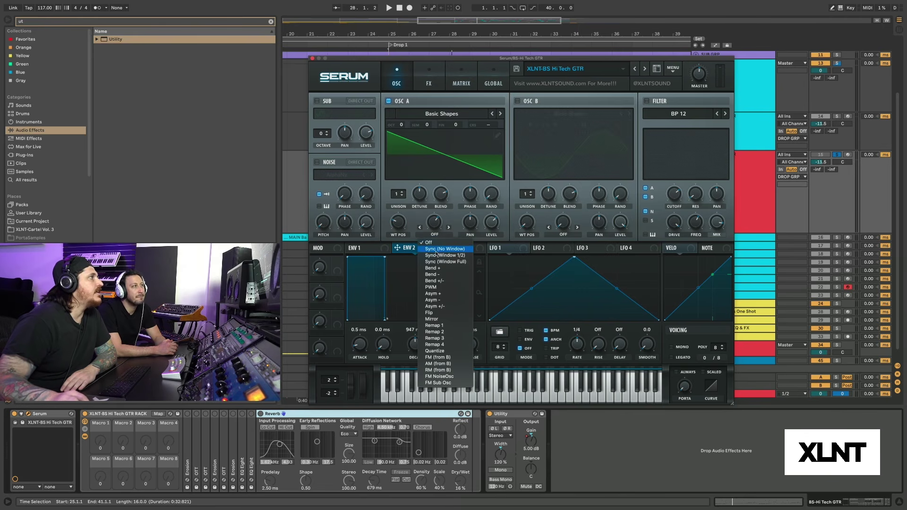
left_click(435, 254)
mouse_move(435, 225)
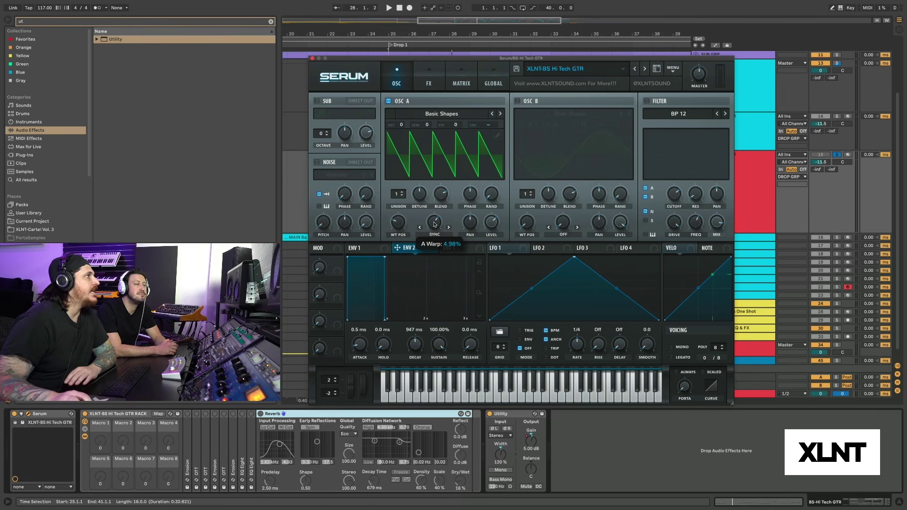
key("space")
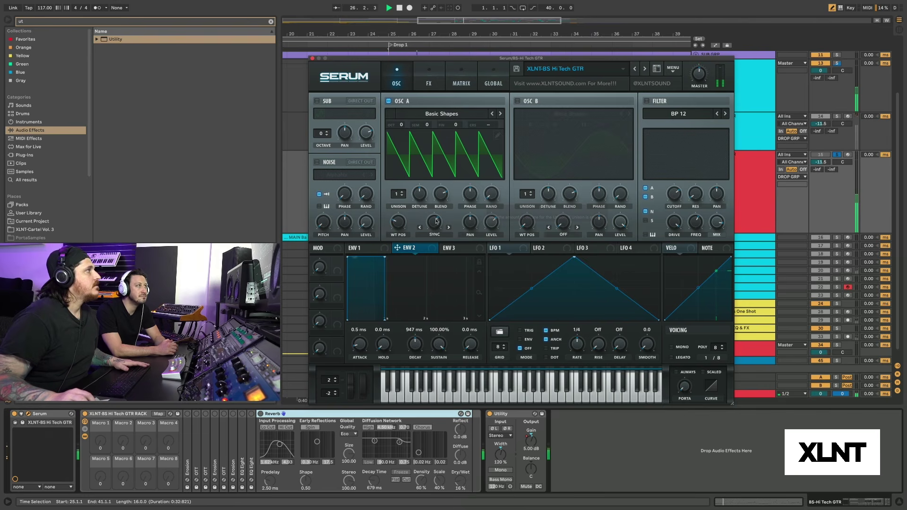
key("space")
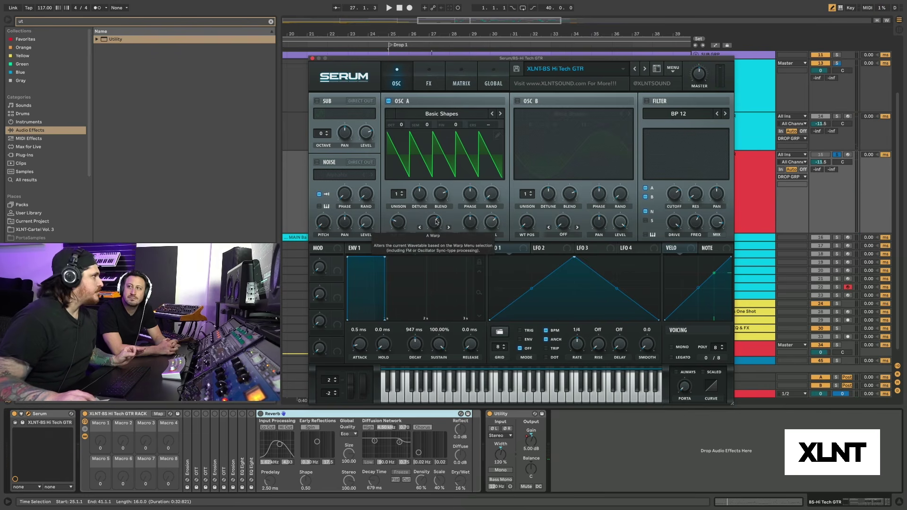
Step: Try nudging oscillator A's warp amount and audition the clip again
left_click(436, 222)
mouse_move(436, 222)
left_mouse_down()
mouse_move(425, 265)
mouse_move(435, 221)
left_mouse_up()
key("space")
key("space")
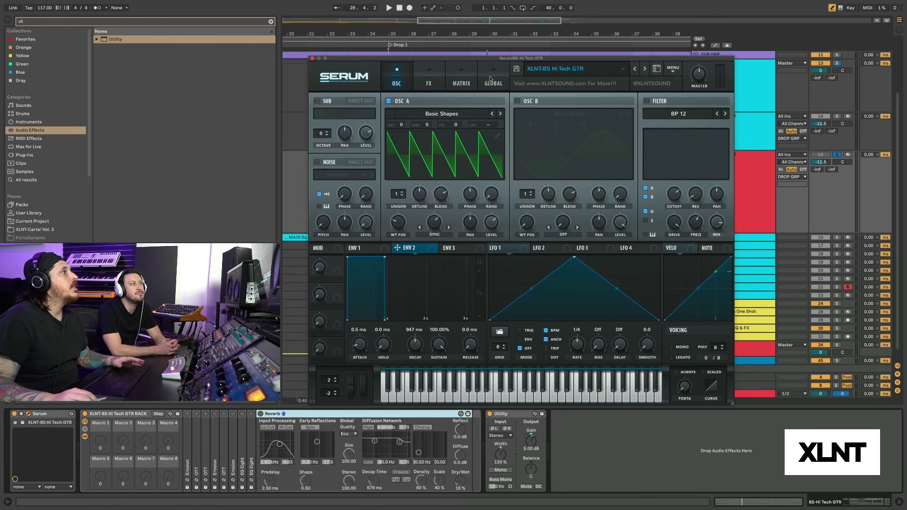
Step: Enable oscillator B with its Basic Shapes wavetable and audition the clip with both oscillators
left_click(517, 101)
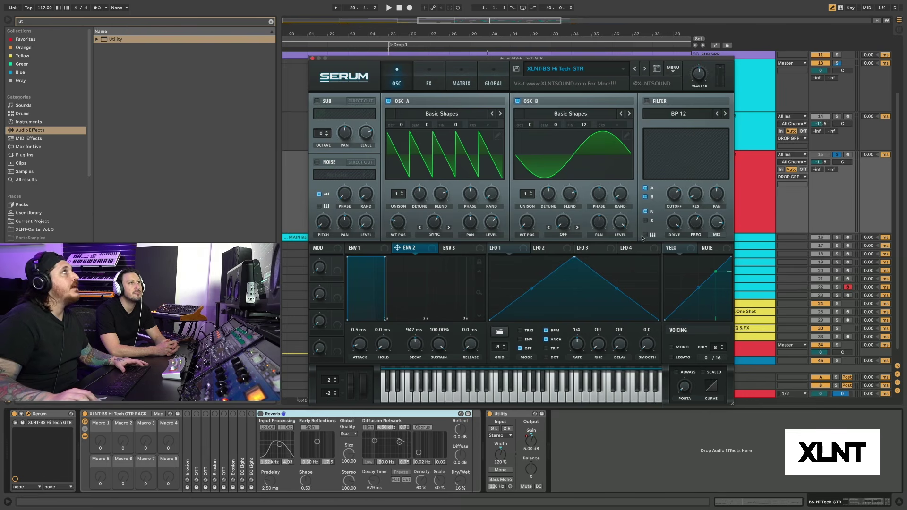
key("space")
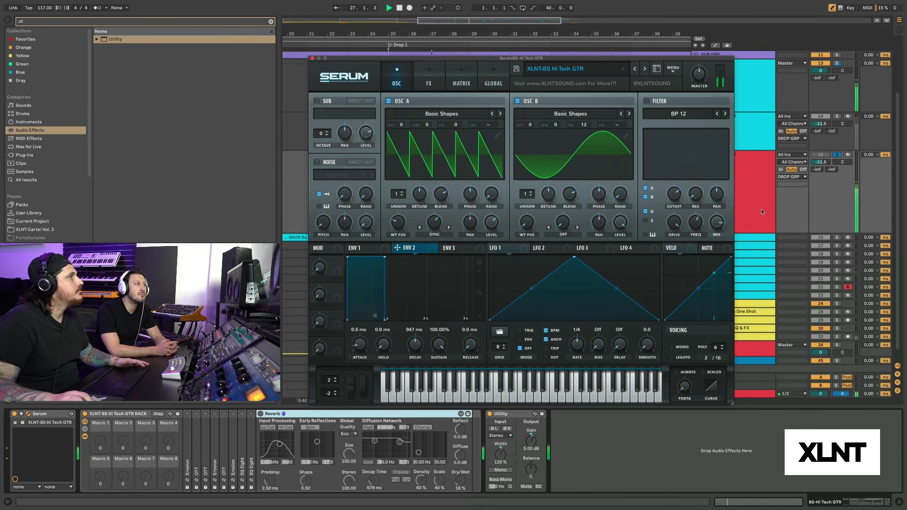
key("space")
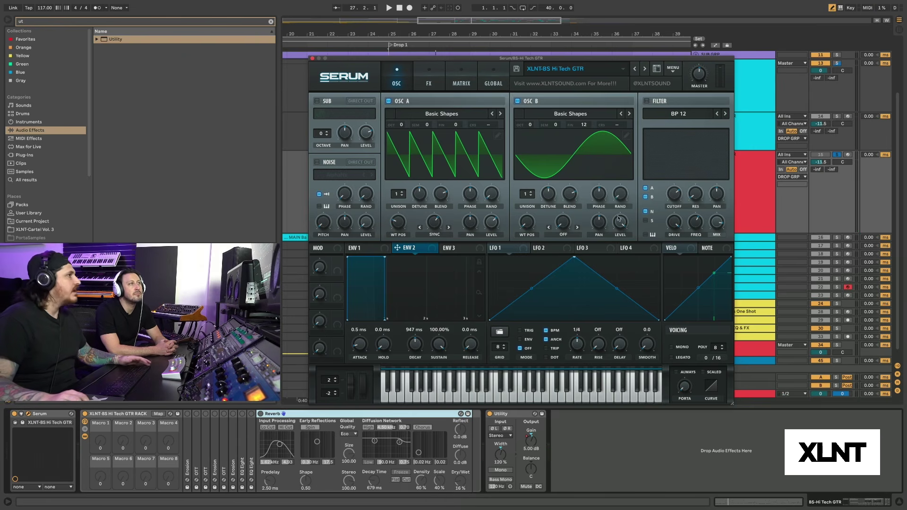
Step: Enable Serum's filter, look through the Multi filter types, keep BP 12 and audition the clip
left_click(647, 101)
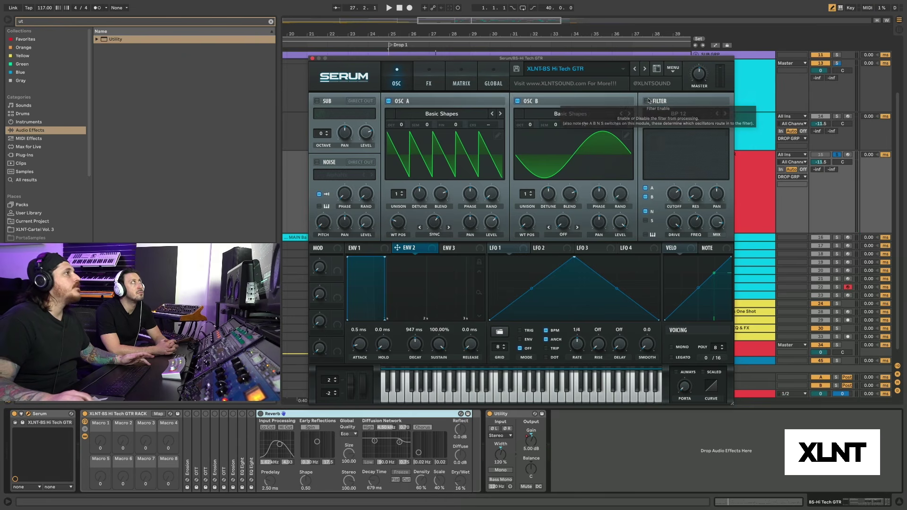
left_click(675, 119)
mouse_move(672, 128)
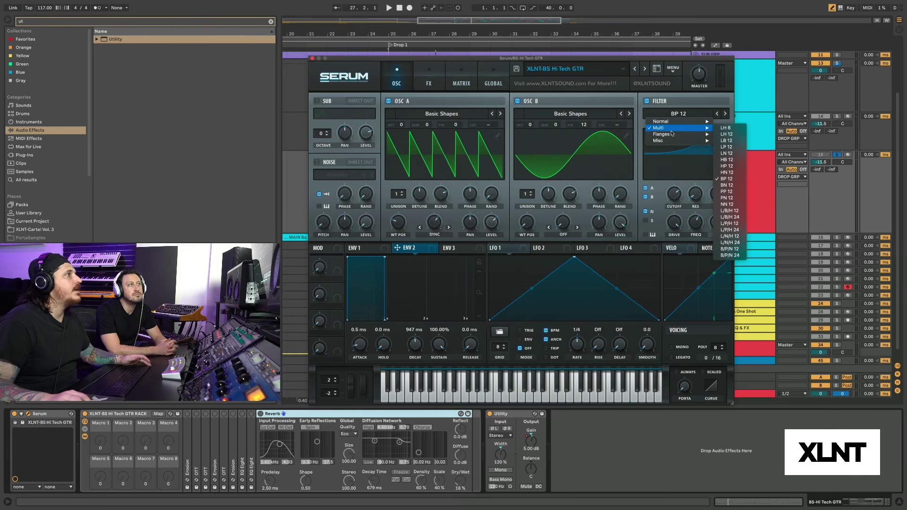
left_click(686, 104)
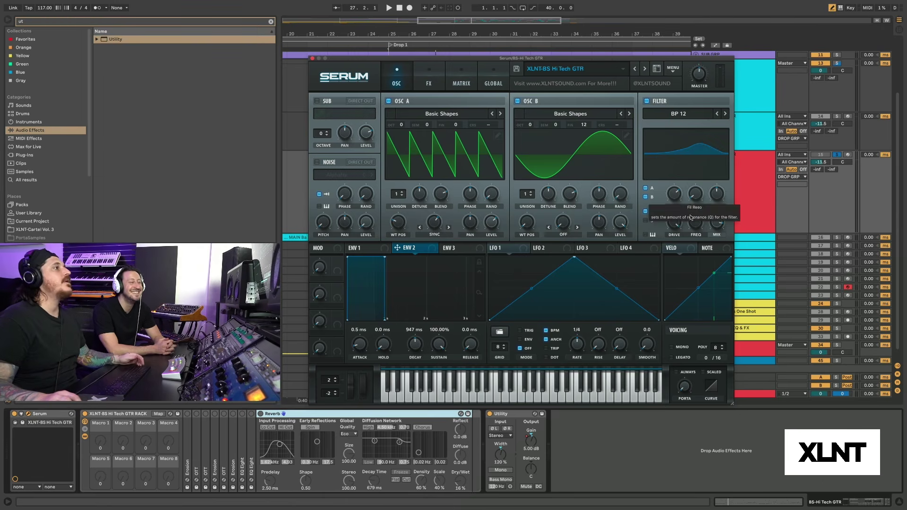
mouse_move(701, 228)
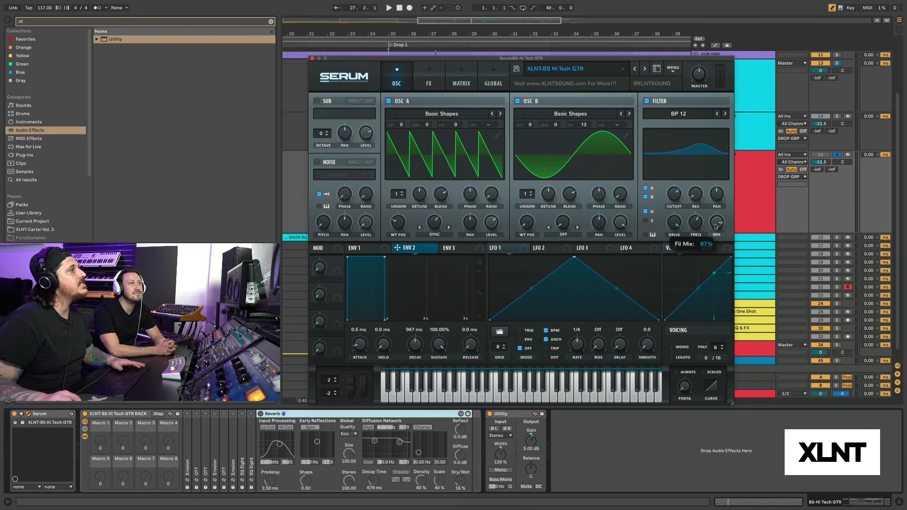
key("space")
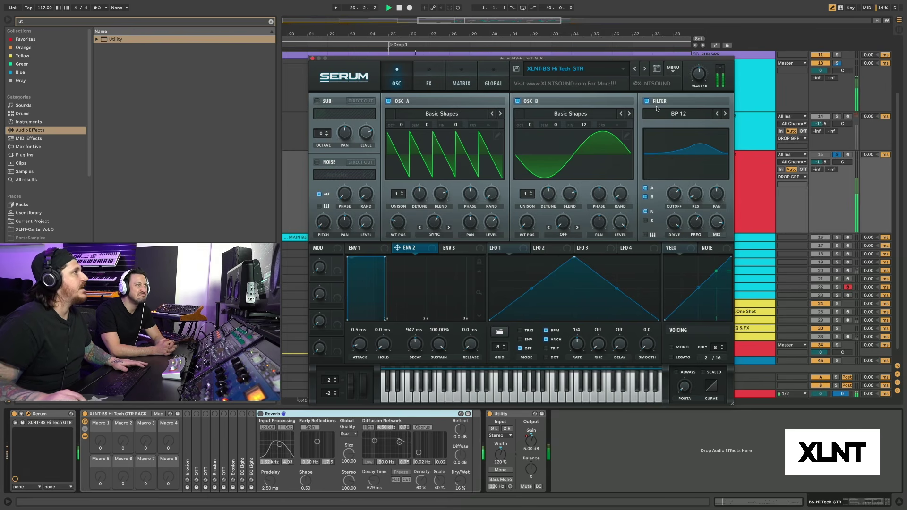
Step: Play the soloed bass from Drop 1 several times with both oscillators and the filter enabled, selecting the 16-bar section on track 14
key("space")
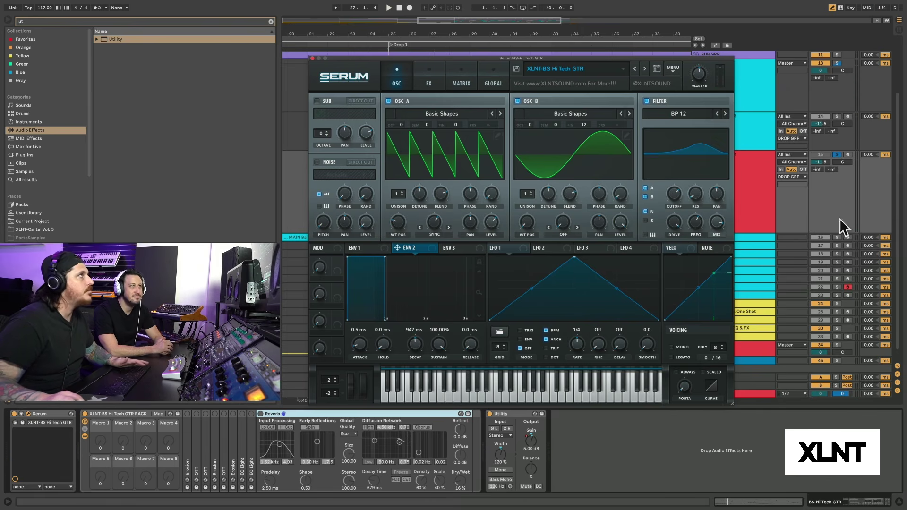
key("space")
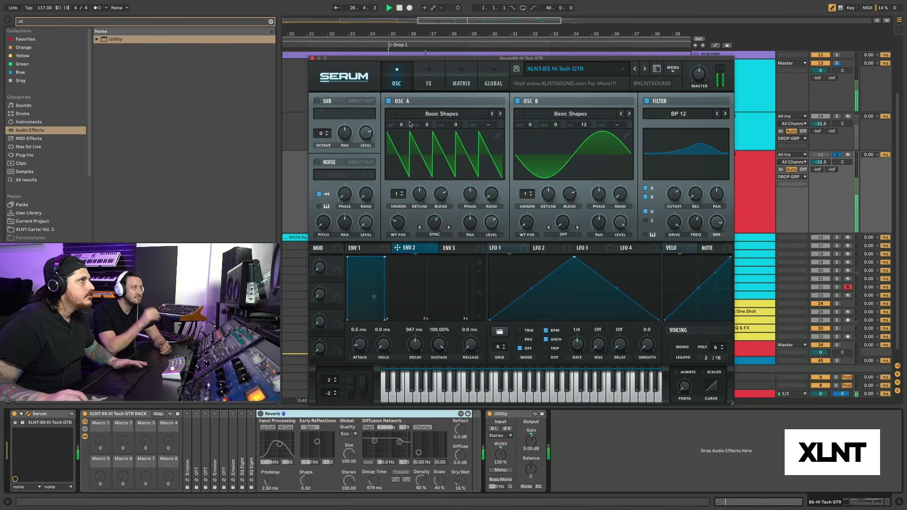
key("space")
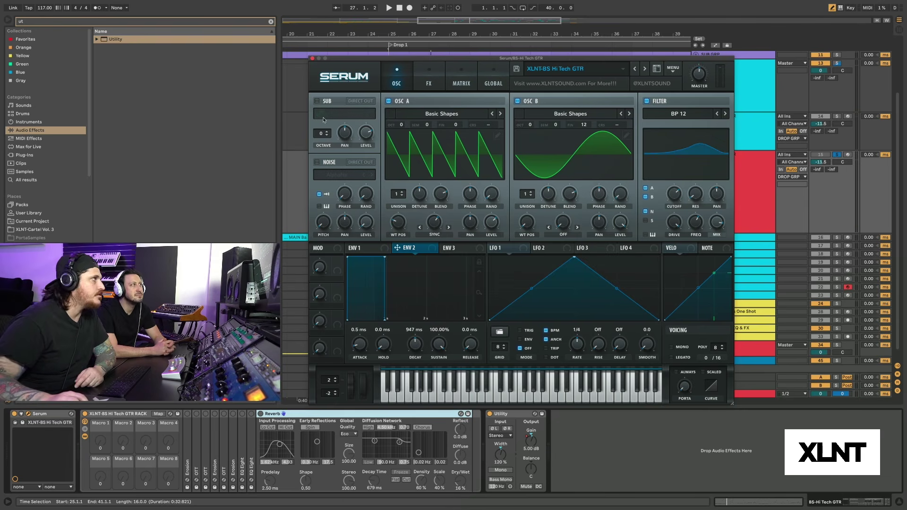
key("Delete")
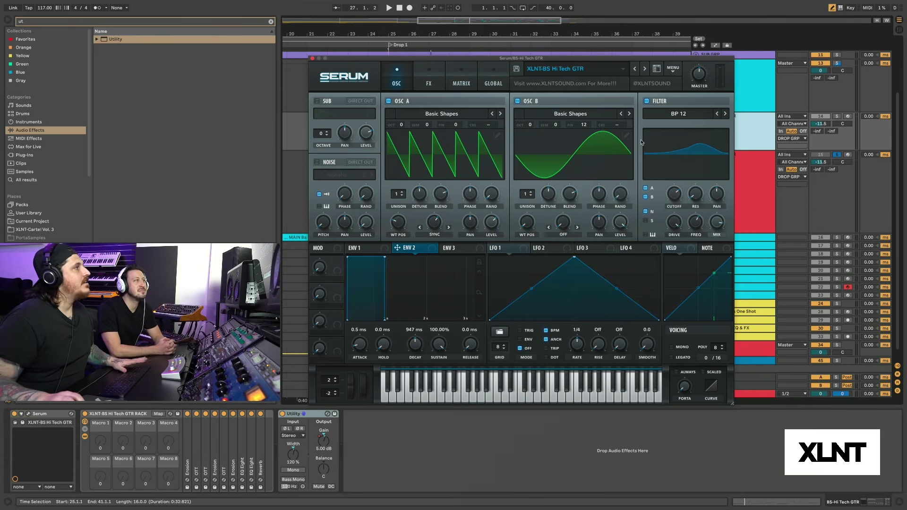
key("space")
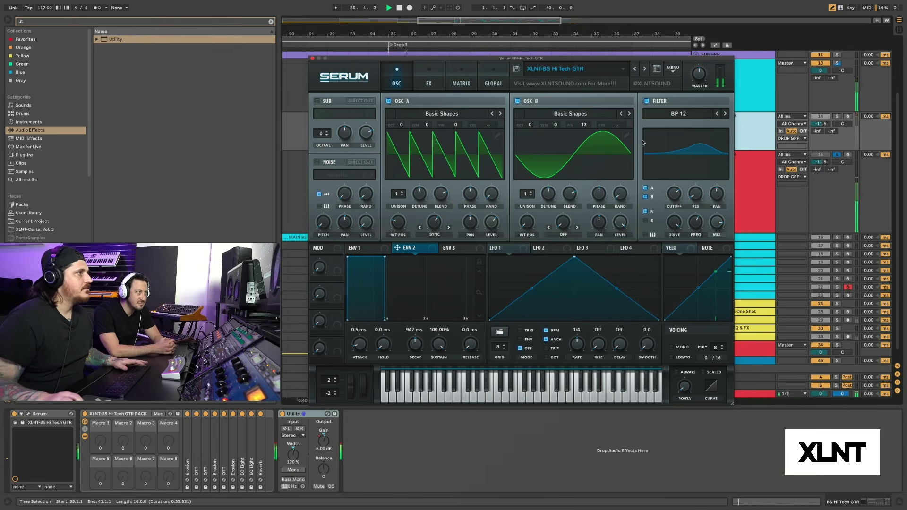
key("space")
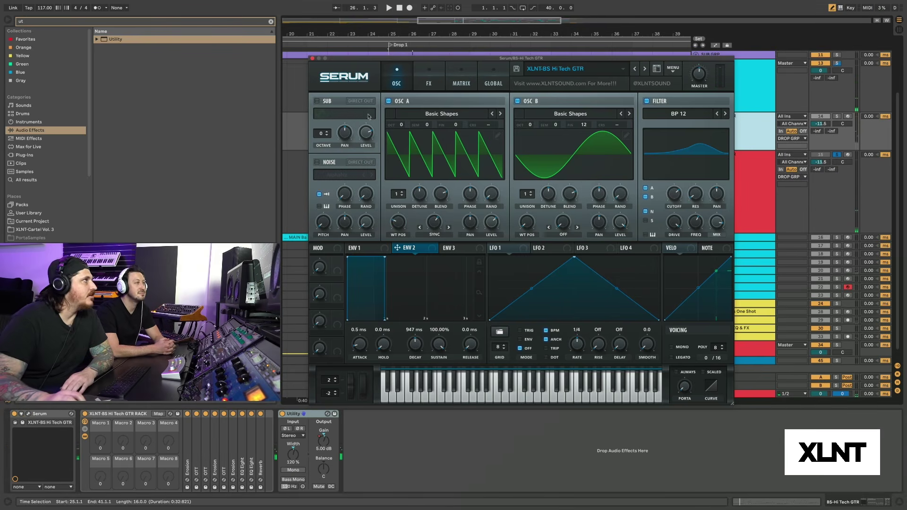
Step: Enable Serum's Hyper/Dimension effect, check its mix settings and audition the bass with it
left_click(428, 80)
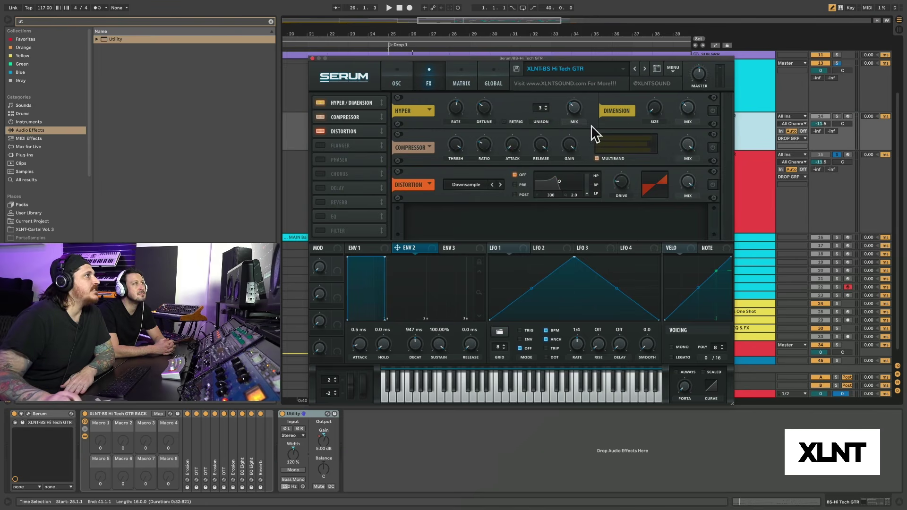
left_click(713, 111)
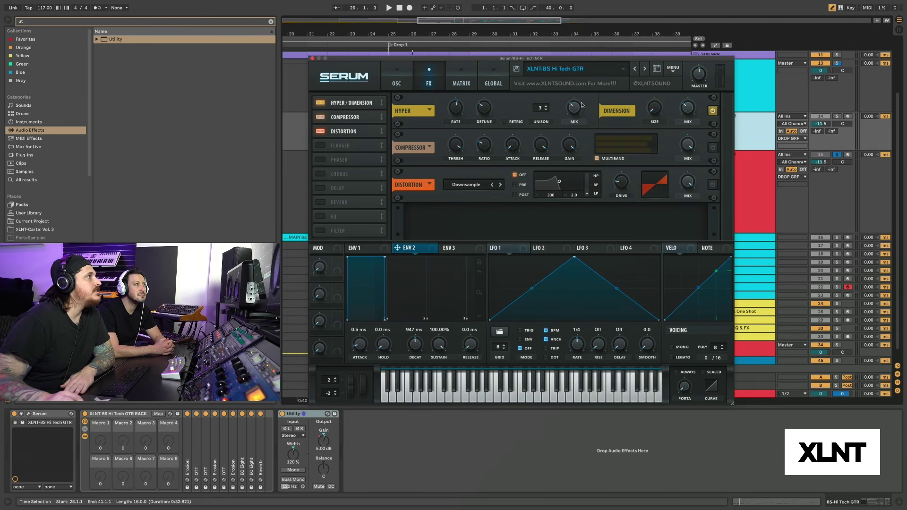
mouse_move(575, 109)
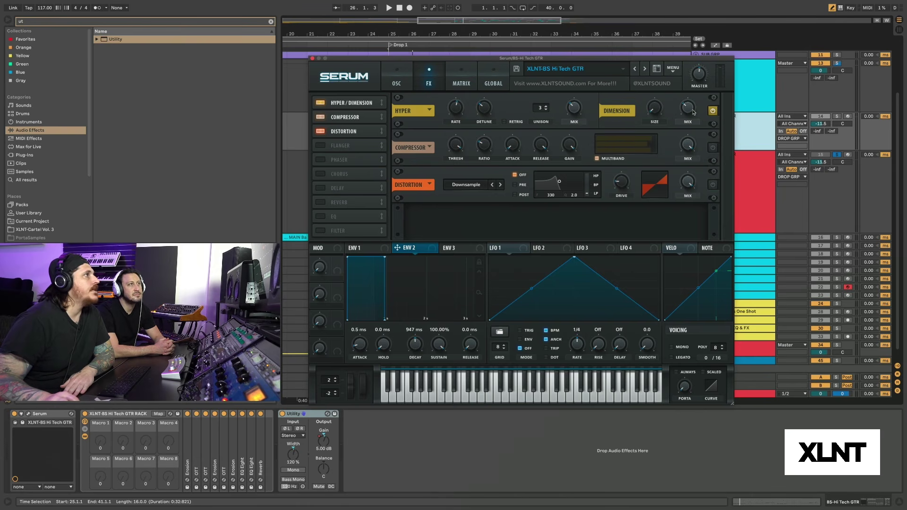
mouse_move(694, 113)
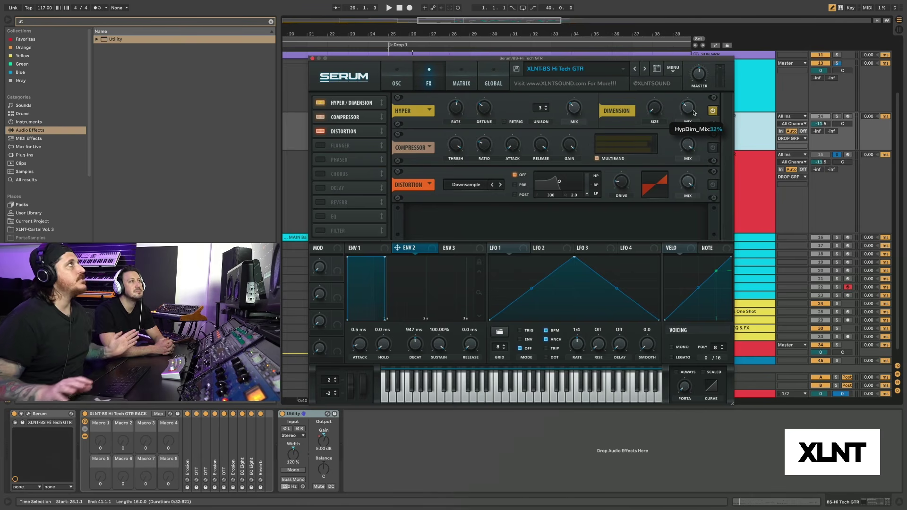
key("space")
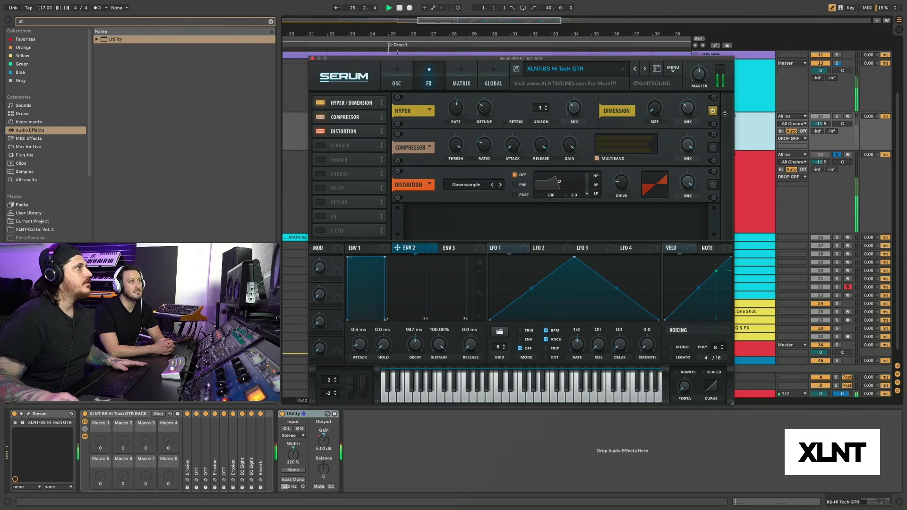
left_click(713, 111)
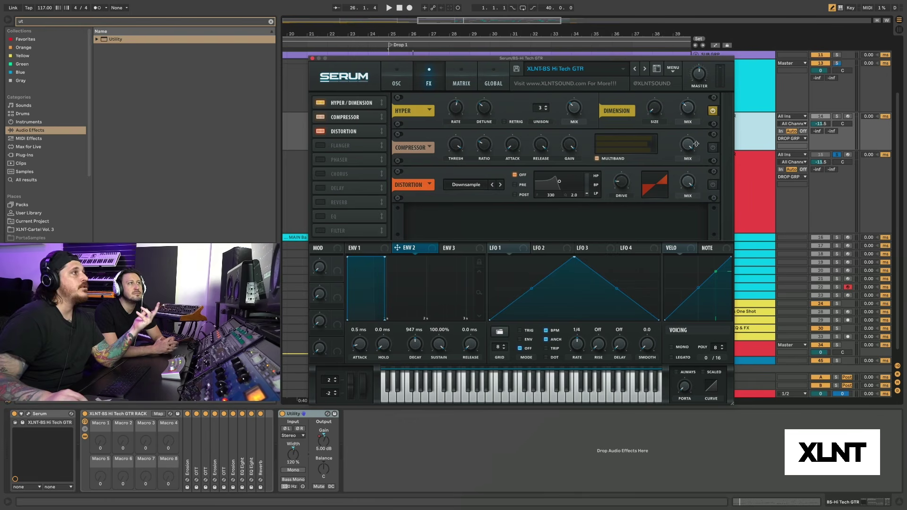
Step: Enable Serum's multiband compressor, review its settings and compare the bass with and without it
left_click(713, 148)
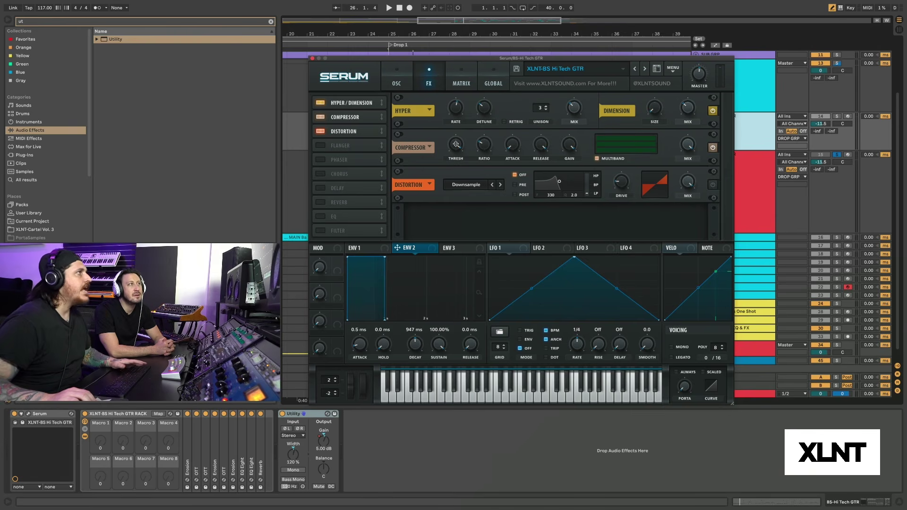
mouse_move(456, 145)
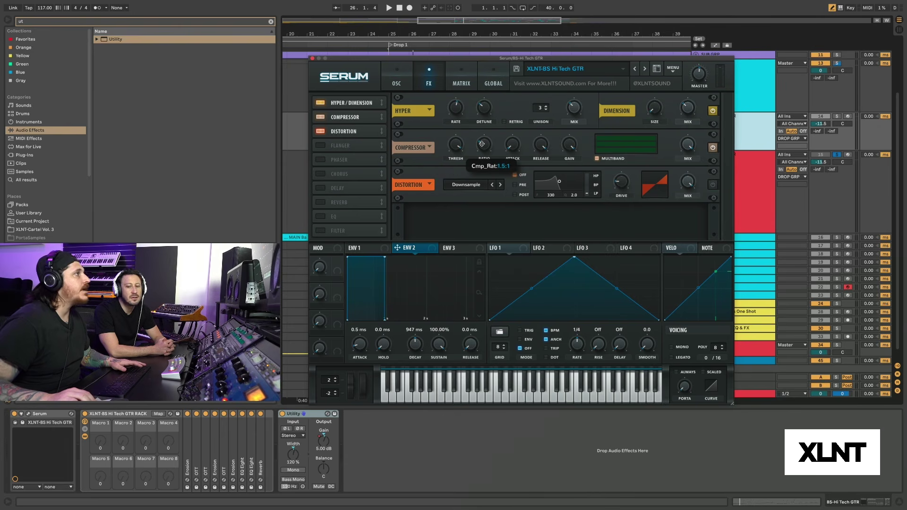
mouse_move(517, 143)
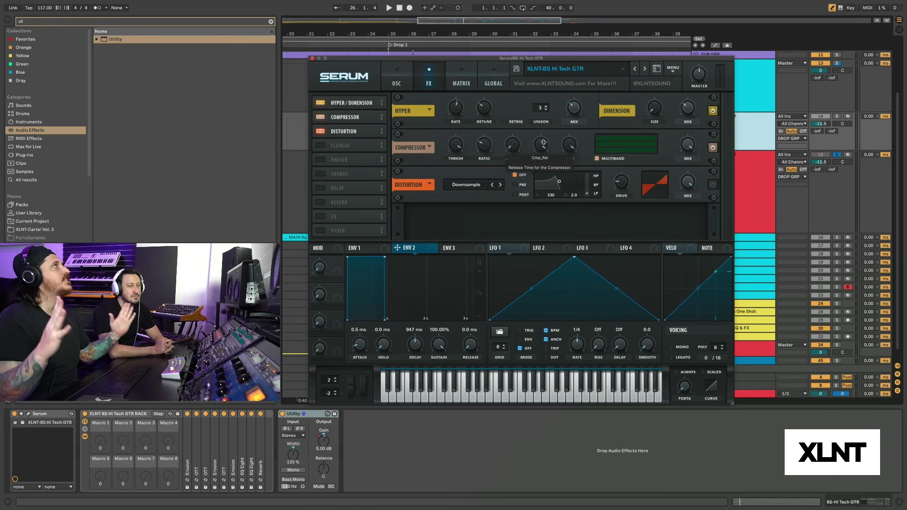
left_click_drag(569, 144, 574, 146)
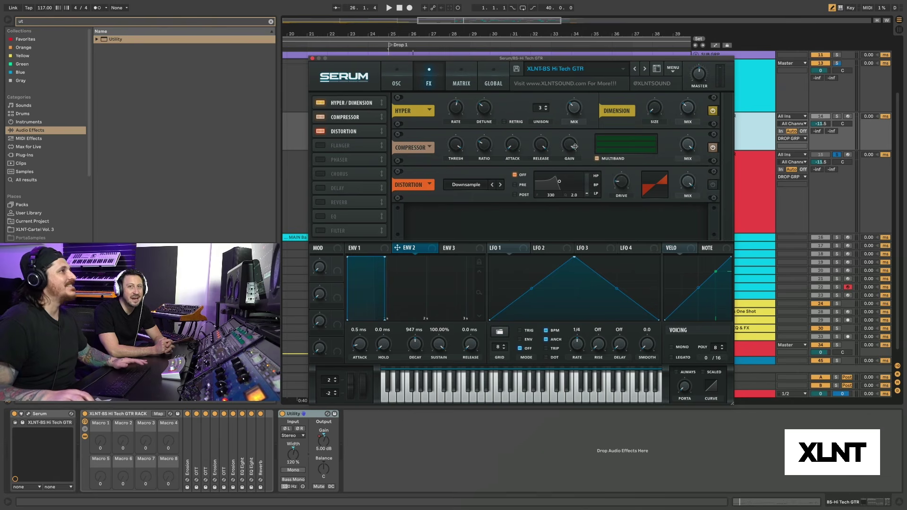
key("space")
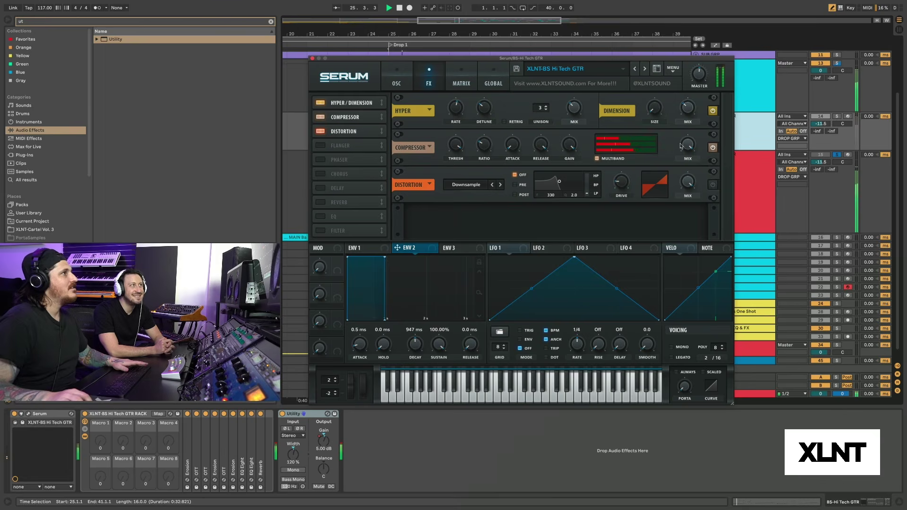
left_click(713, 149)
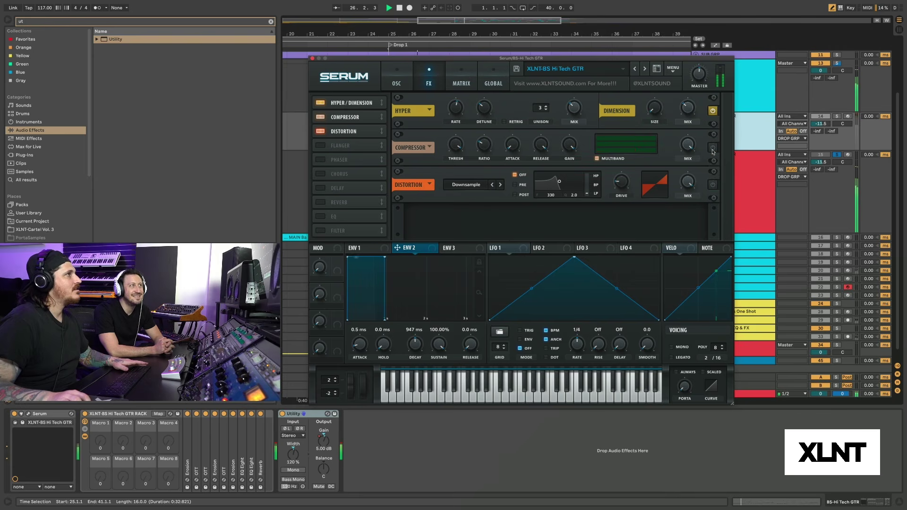
left_click(713, 149)
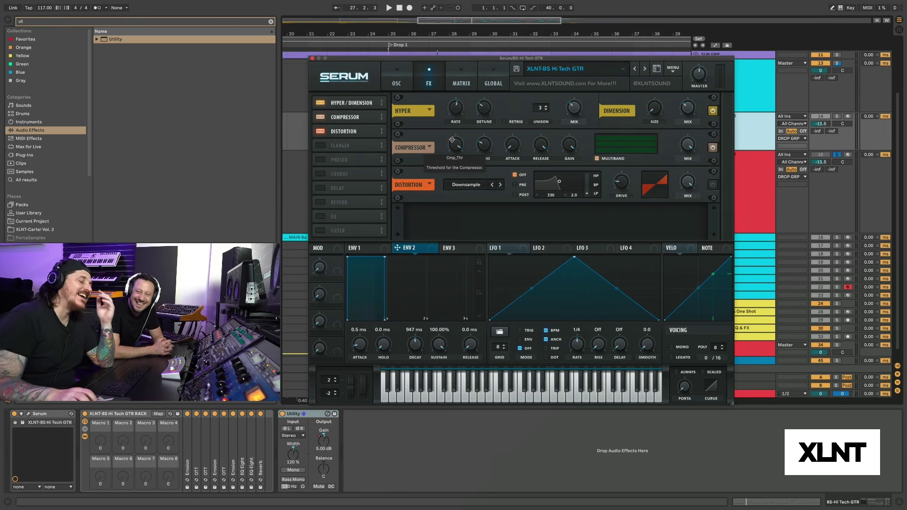
Step: Enable Serum's Downsample distortion and compare the bass with and without it during playback
left_click(713, 185)
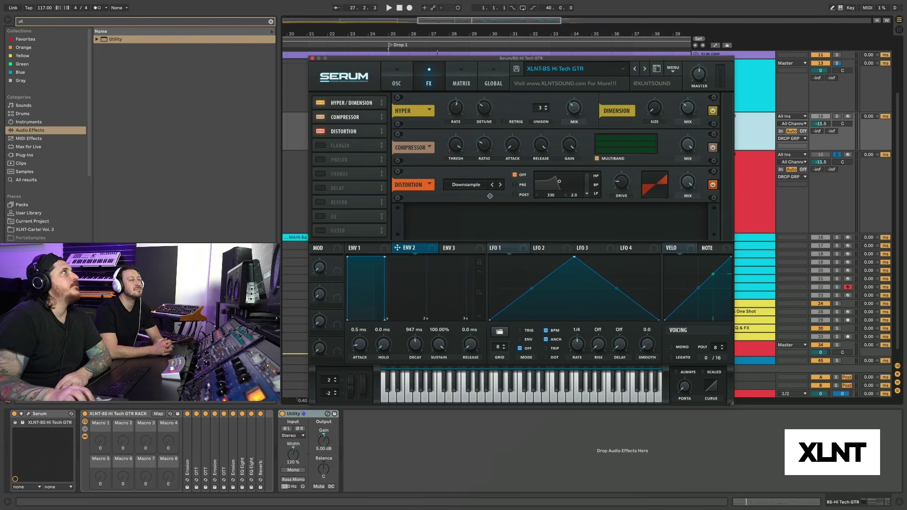
mouse_move(624, 182)
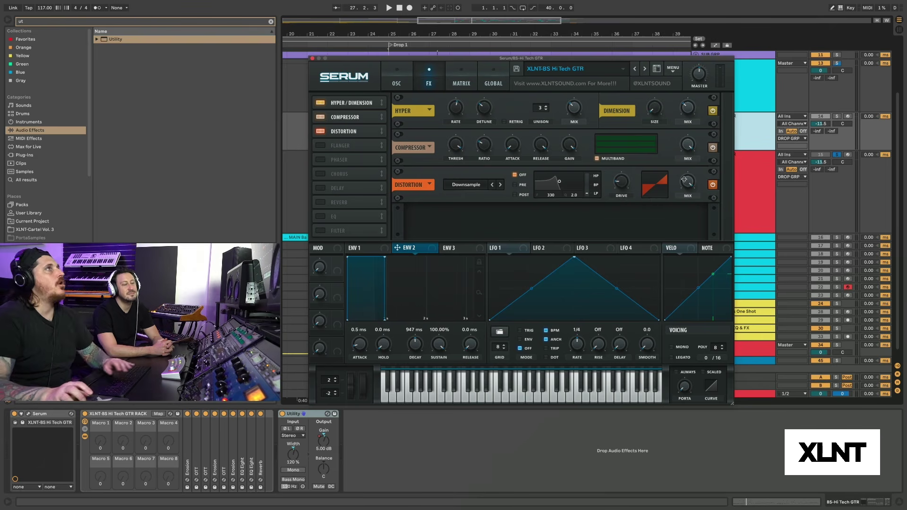
key("space")
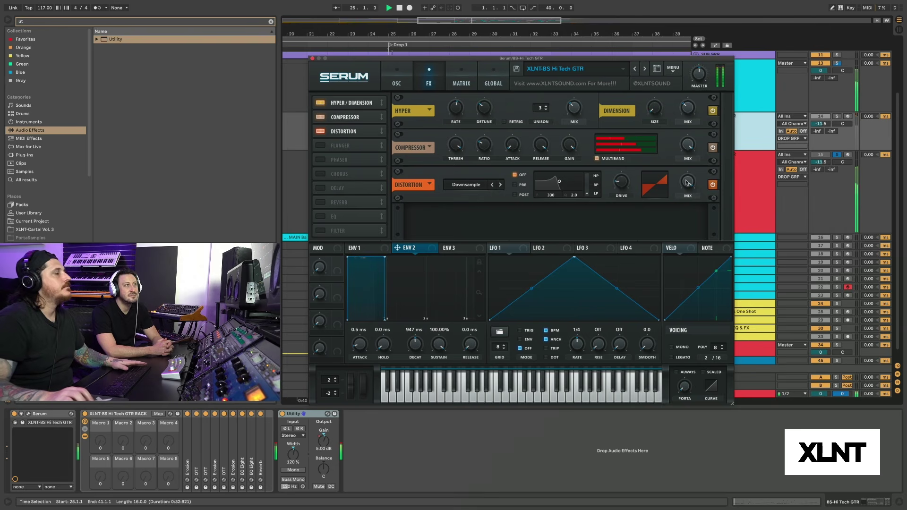
left_click(712, 185)
left_click(712, 185)
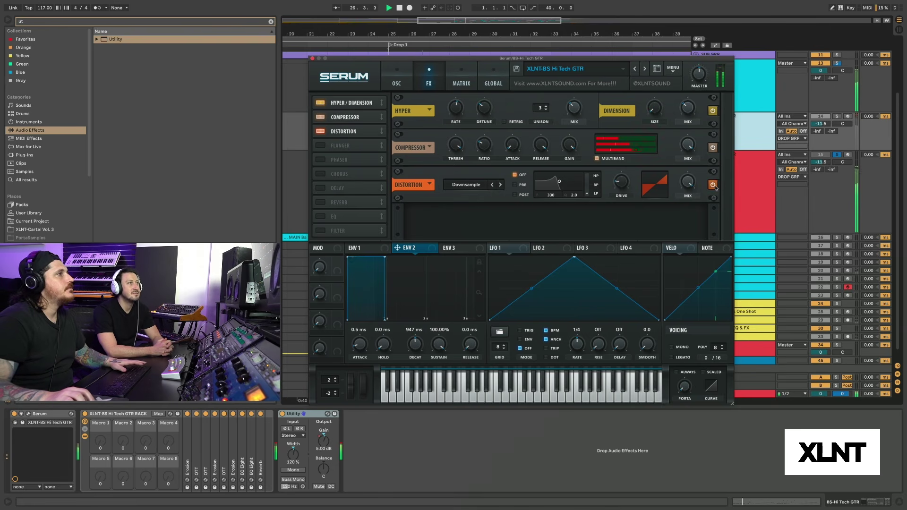
key("space")
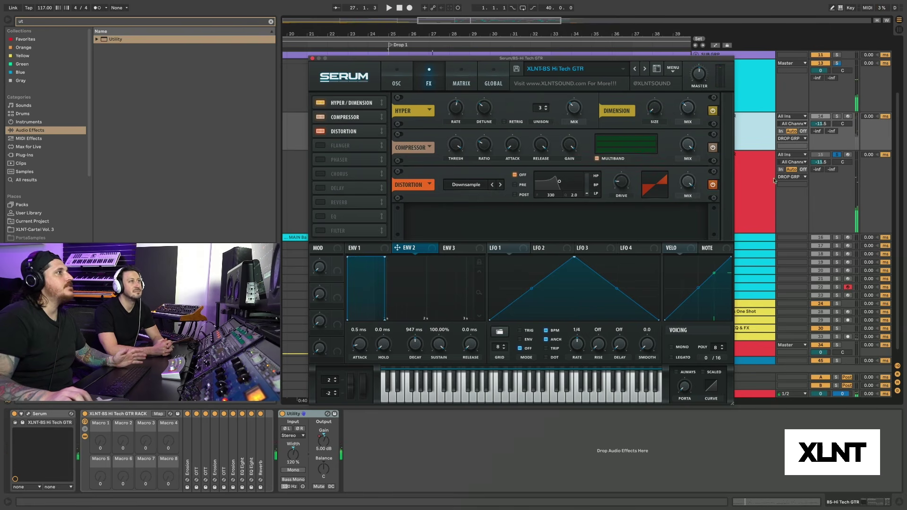
Step: Unsolo and activate track 15, and audition its bass within the full drop
left_click(770, 182)
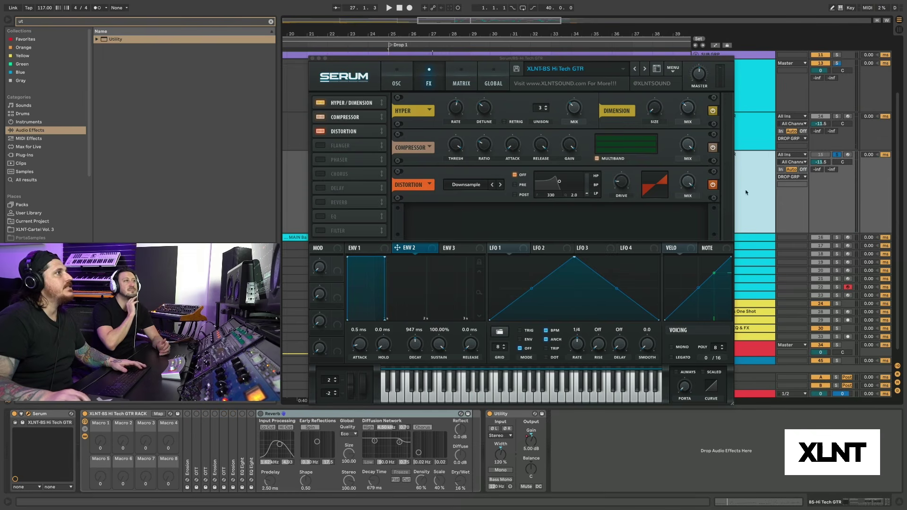
left_click(837, 154)
left_click(819, 154)
key("space")
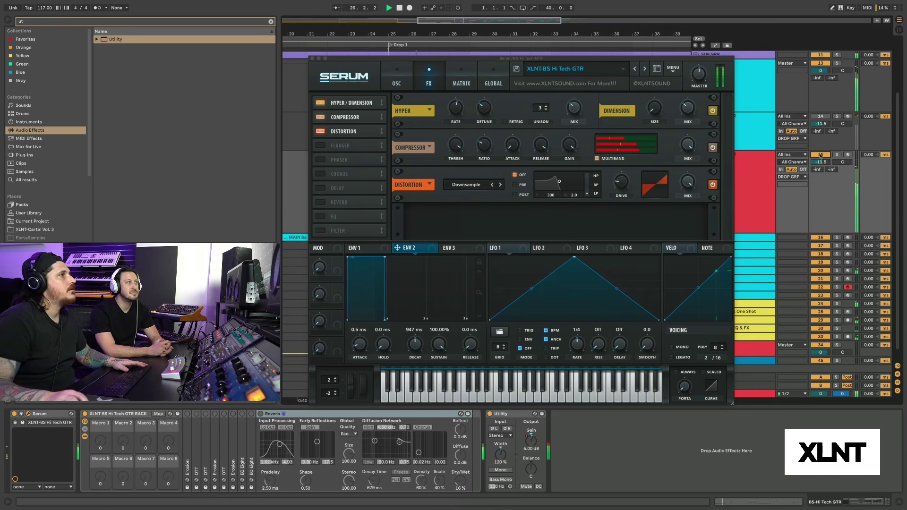
key("space")
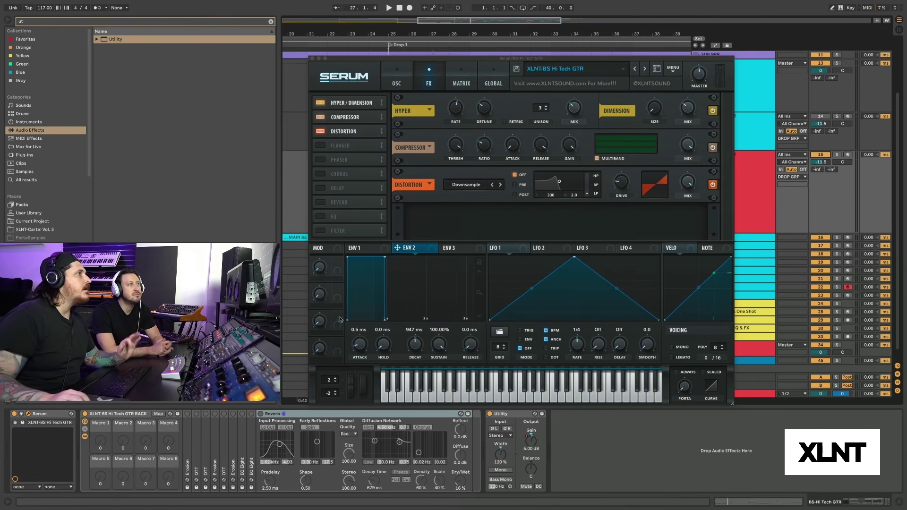
Step: Unfold the first Erosion in the BS Hi Tech GTR rack, enable it with Wide Noise, and fold it away
double_click(187, 435)
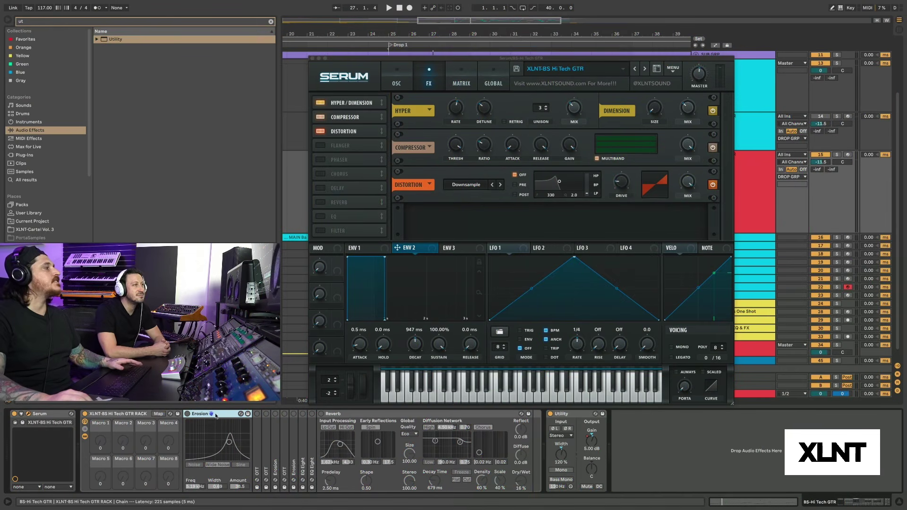
left_click(188, 414)
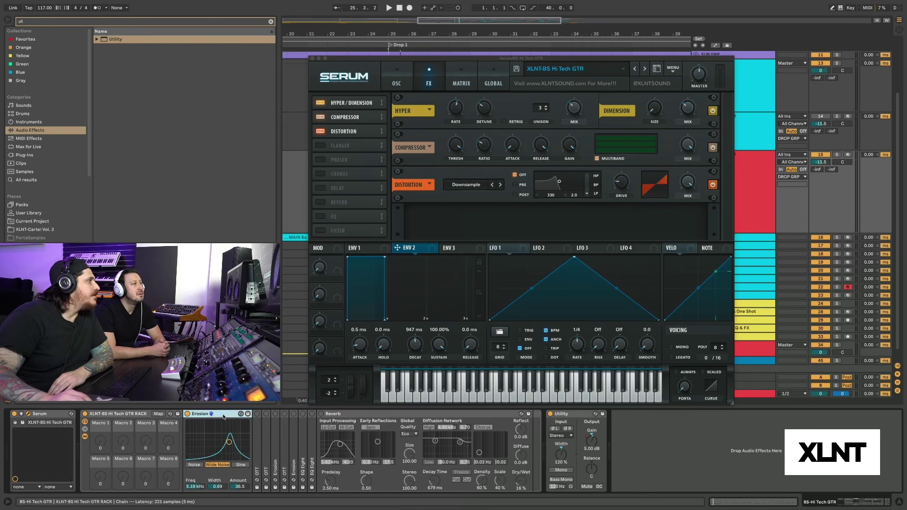
double_click(196, 414)
Step: Enable the rack's first OTT, compare the drop with and without it, and fold the device away
double_click(195, 442)
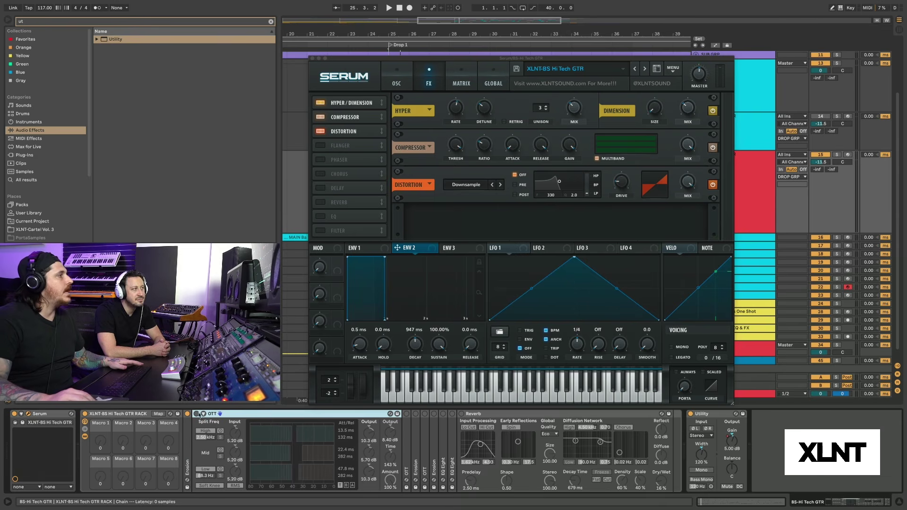
left_click(196, 414)
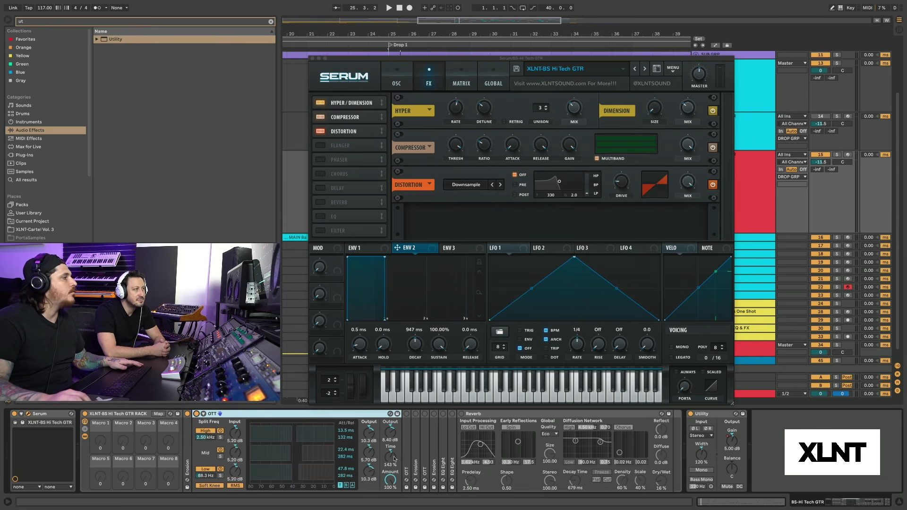
key("space")
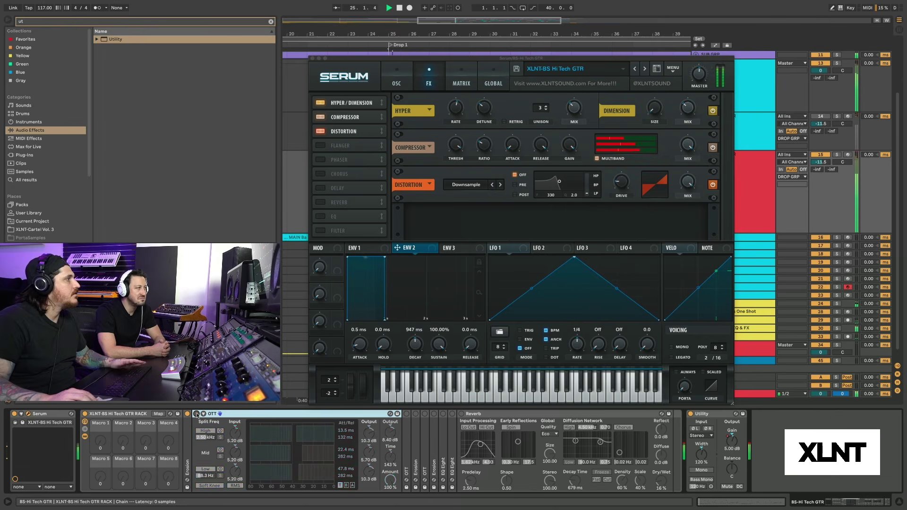
key("space")
key("space")
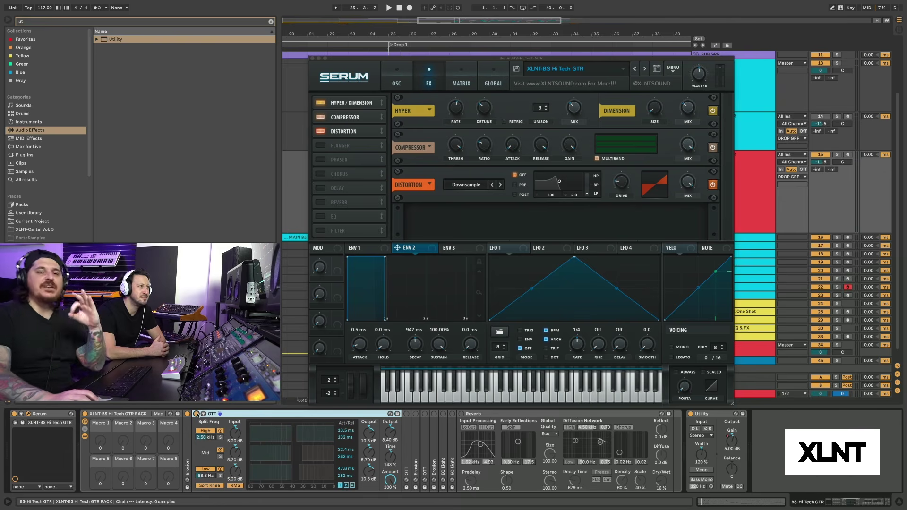
double_click(346, 414)
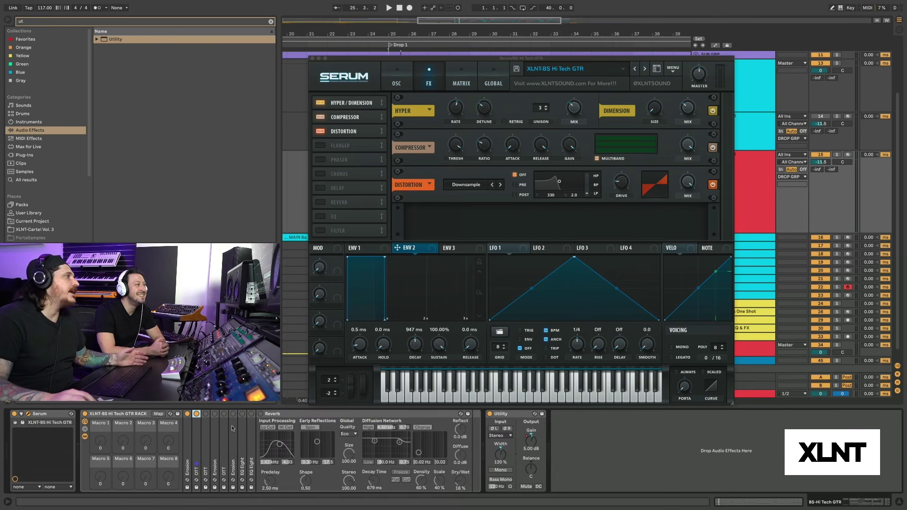
Step: Unfold the BS Hi Tech GTR rack's second OTT, enable it, and audition it within the full drop
left_click(209, 413)
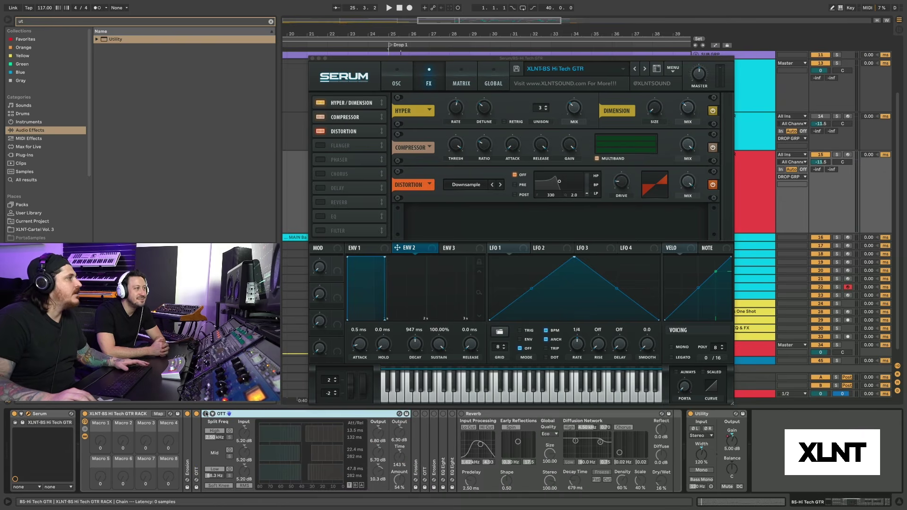
left_click(213, 414)
key("space")
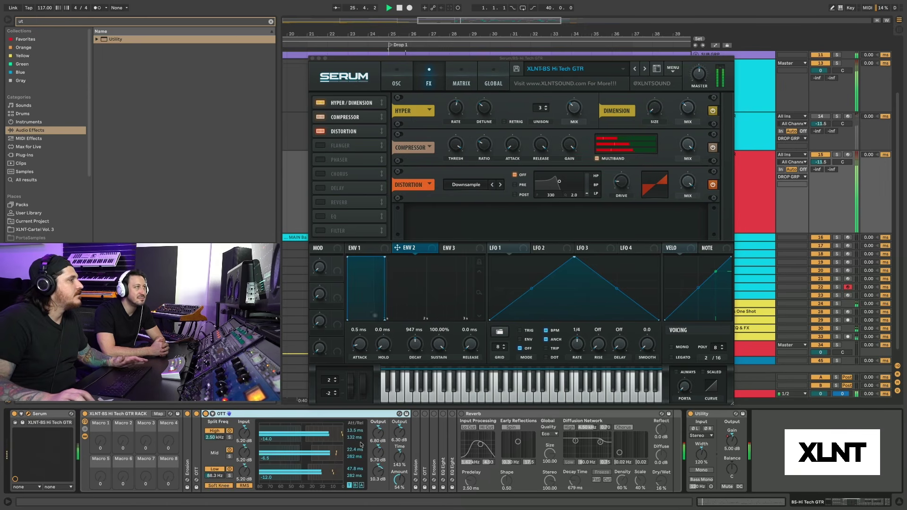
key("space")
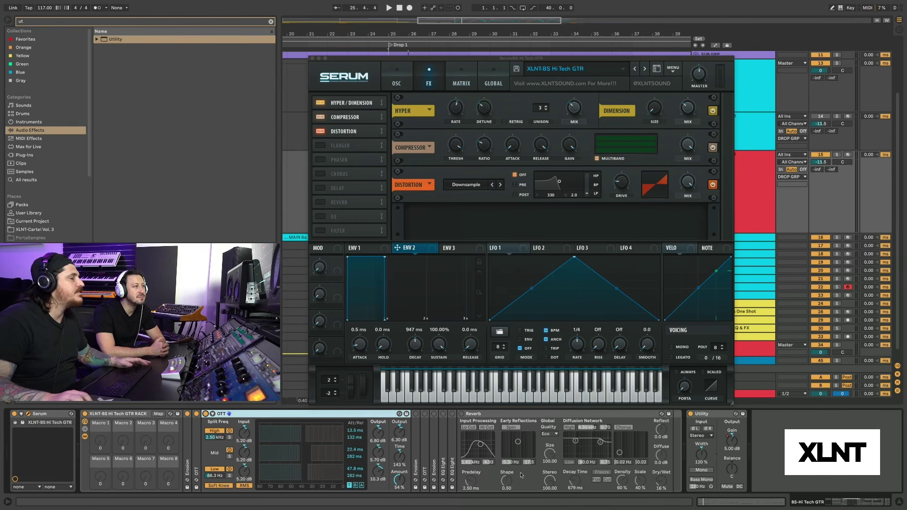
key("space")
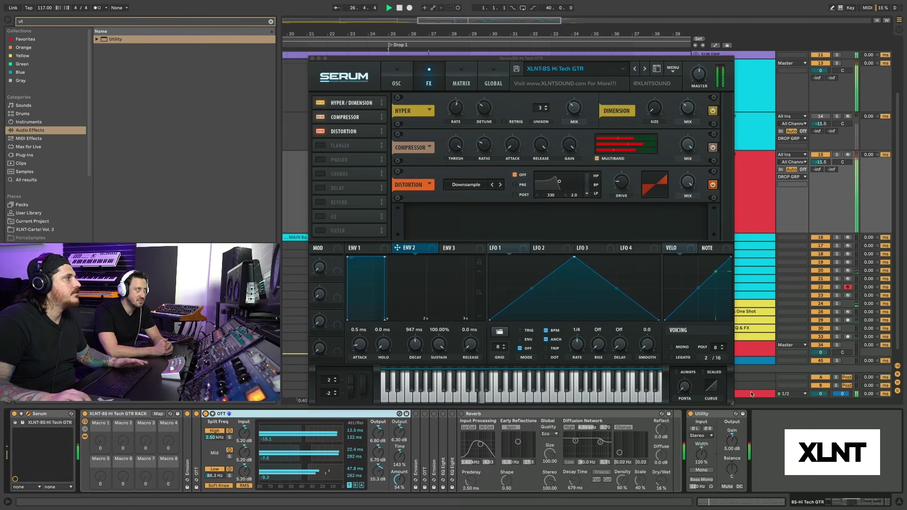
key("space")
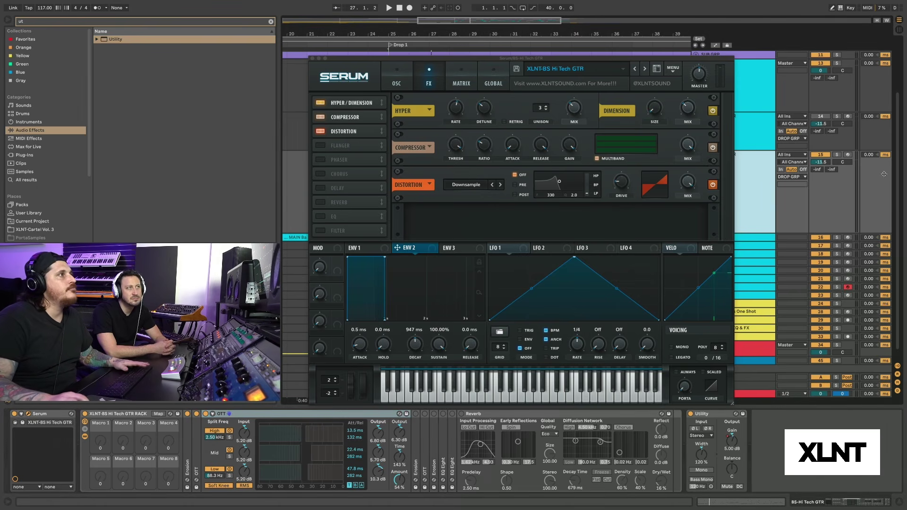
key("space")
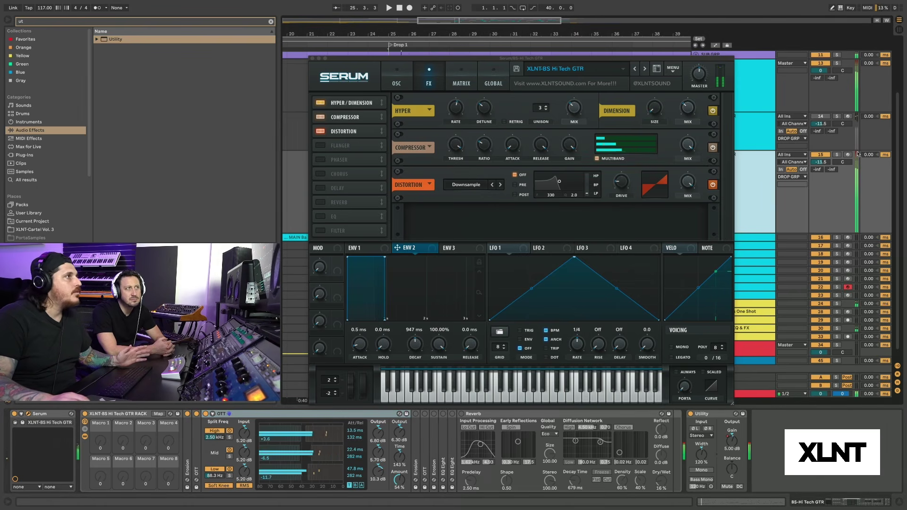
key("space")
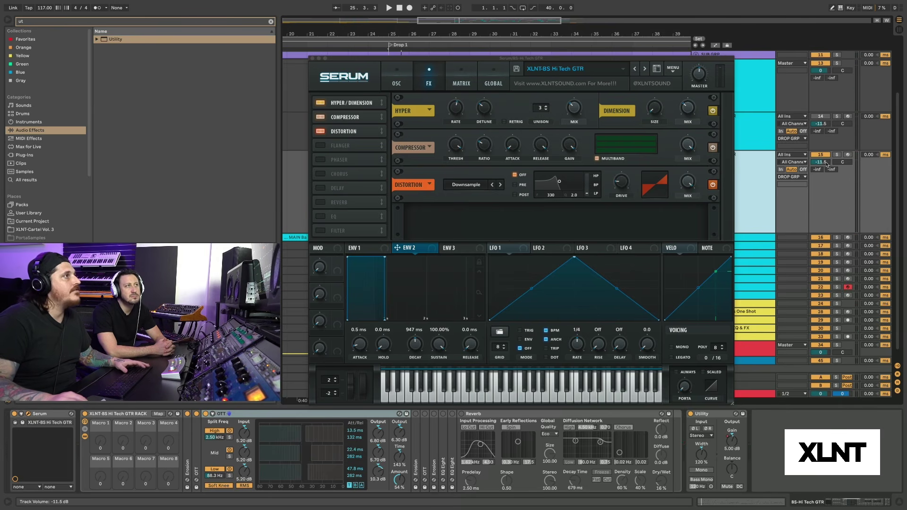
Step: Solo track 15 and audition its bass on its own
key("space")
mouse_move(821, 162)
left_mouse_down()
mouse_move(820, 189)
mouse_move(820, 156)
left_mouse_up()
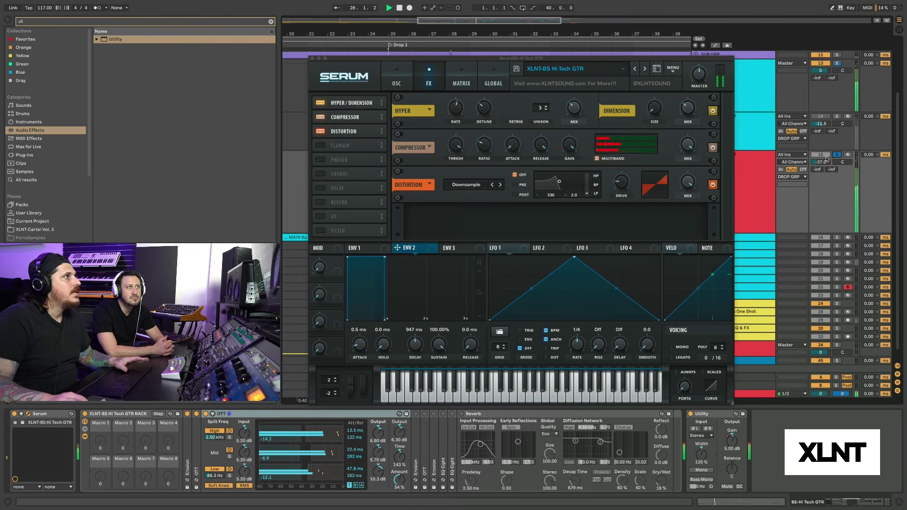
key("space")
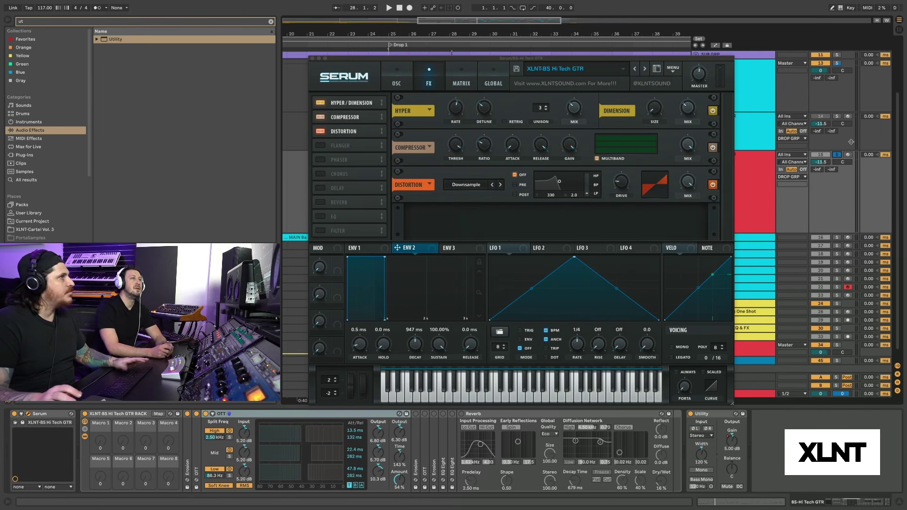
key("space")
key("space")
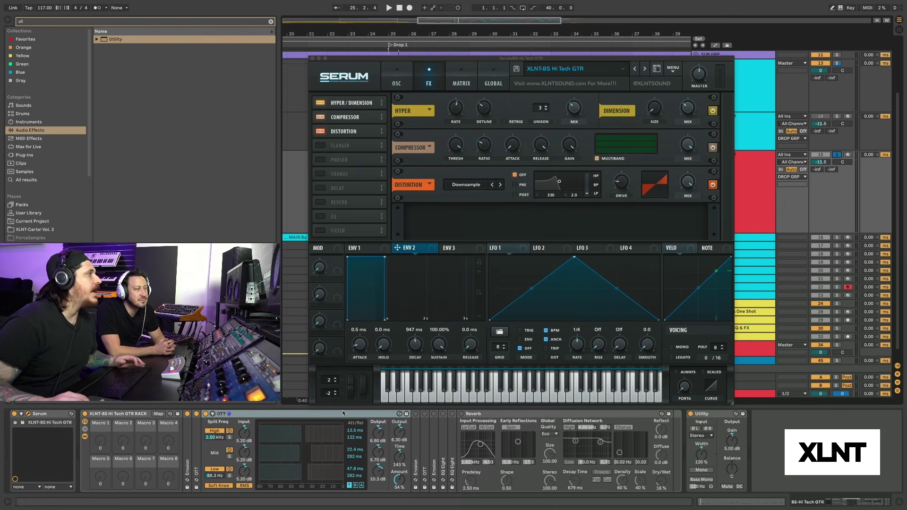
Step: Fold the second OTT away and enable the rack's second Erosion with Wide Noise, folding it after an audition
double_click(227, 414)
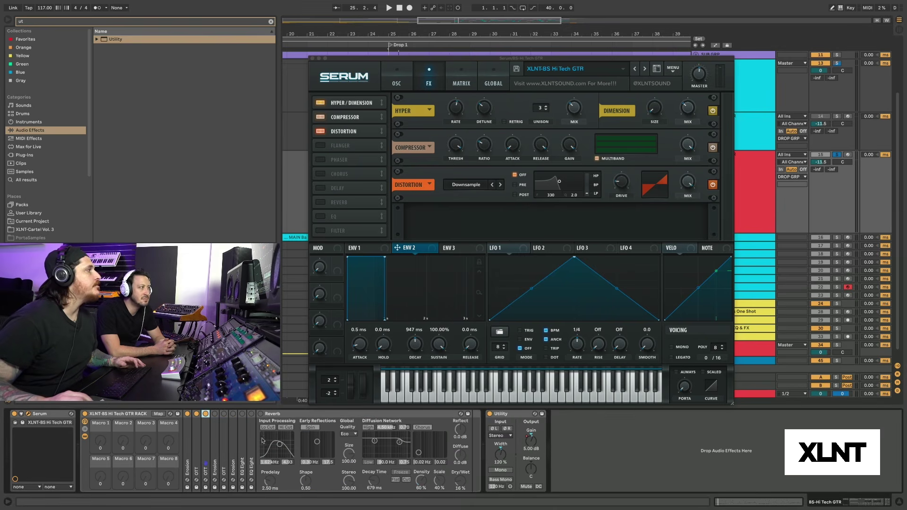
double_click(215, 439)
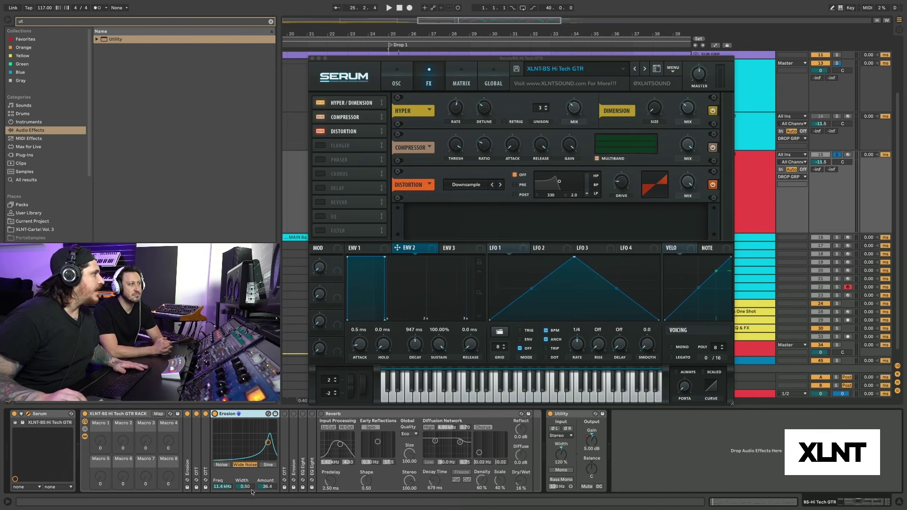
double_click(246, 414)
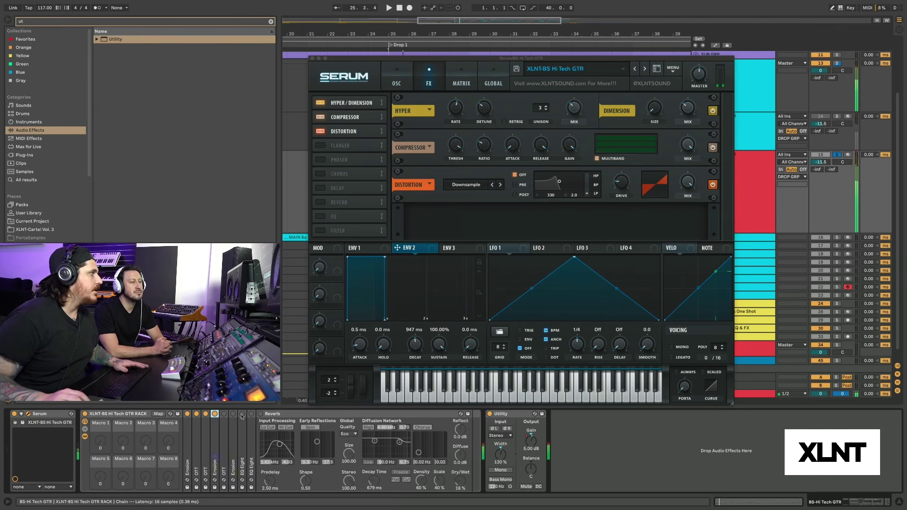
Step: Enable the rack's third OTT, compare the bass with and without it during playback, and fold the device away
double_click(224, 415)
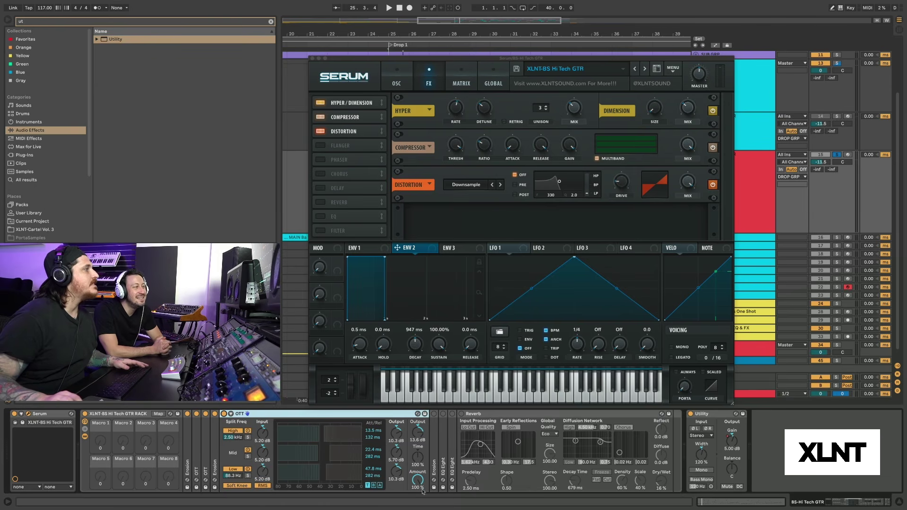
key("space")
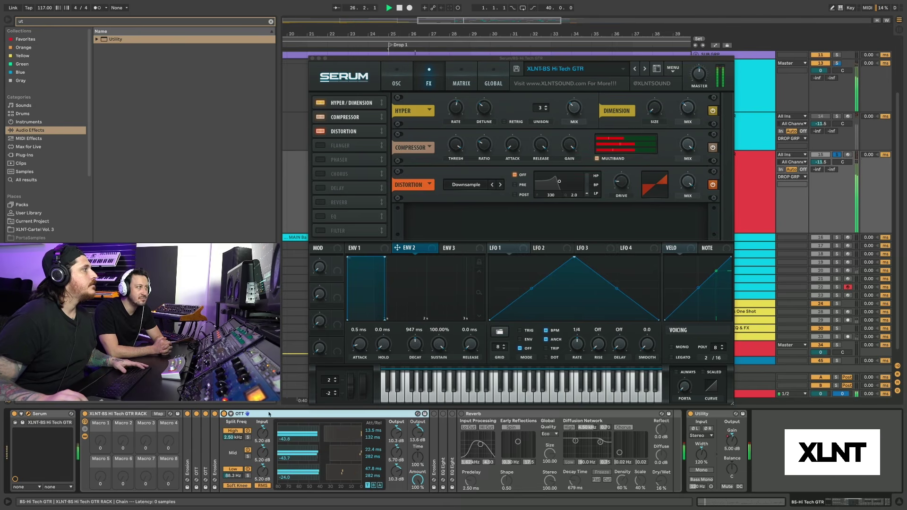
left_click(224, 414)
left_click(224, 414)
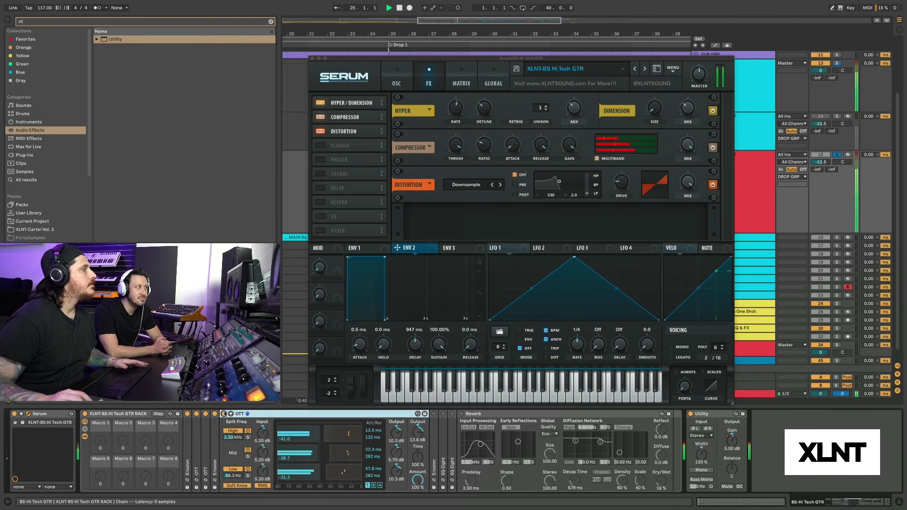
key("space")
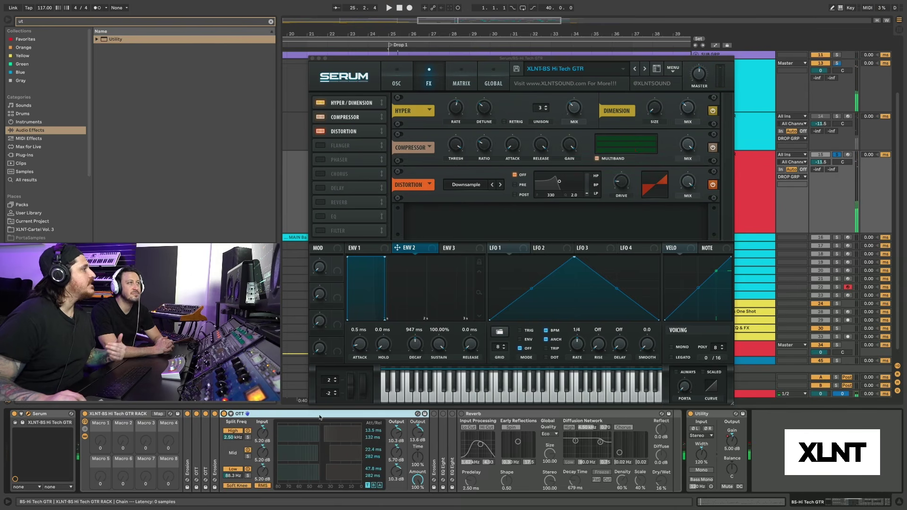
key("Delete")
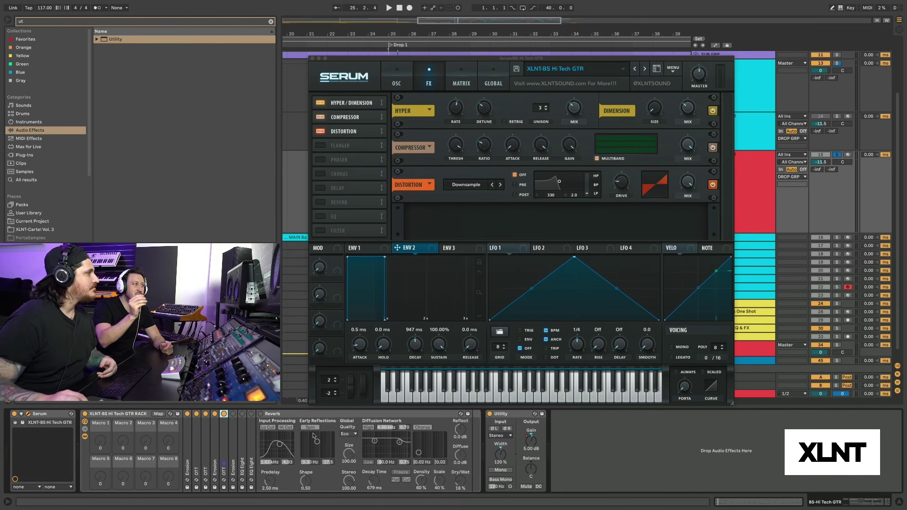
Step: Unfold the rack's third Erosion, enable it with Wide Noise, audition the bass, and fold the device away
double_click(233, 445)
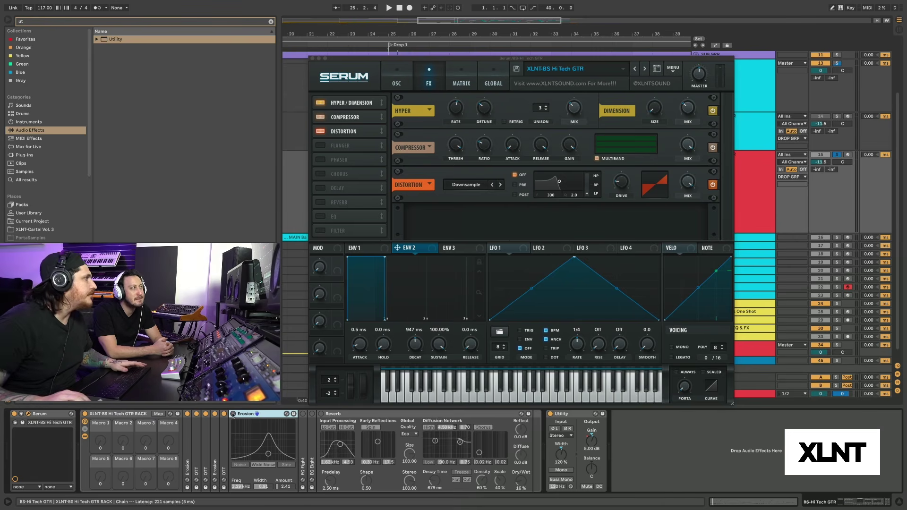
left_click(263, 464)
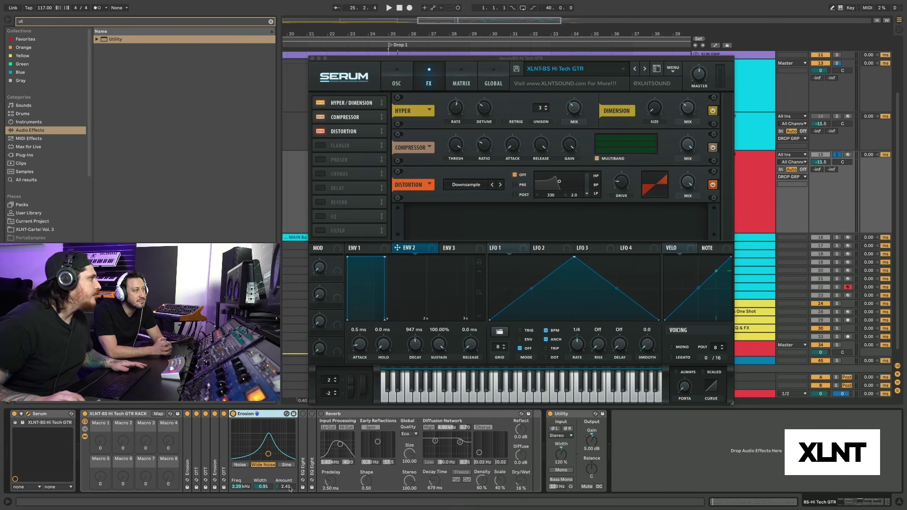
key("space")
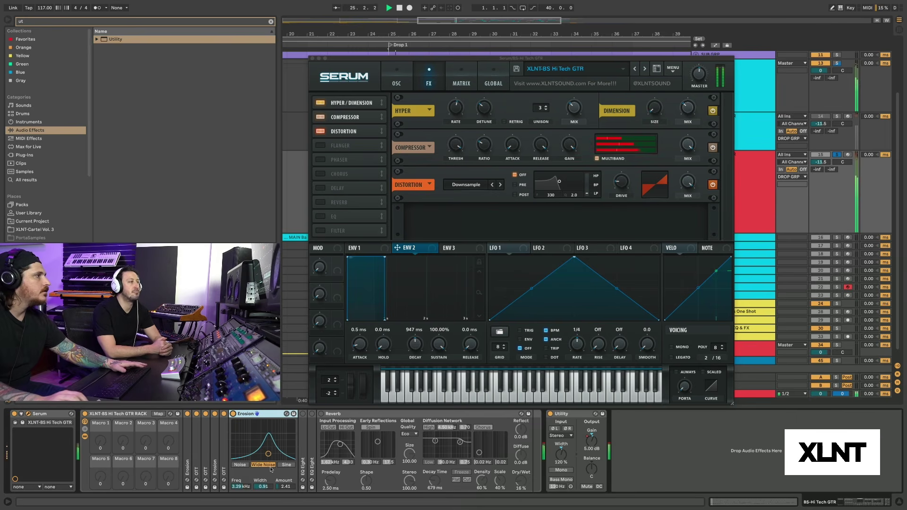
key("space")
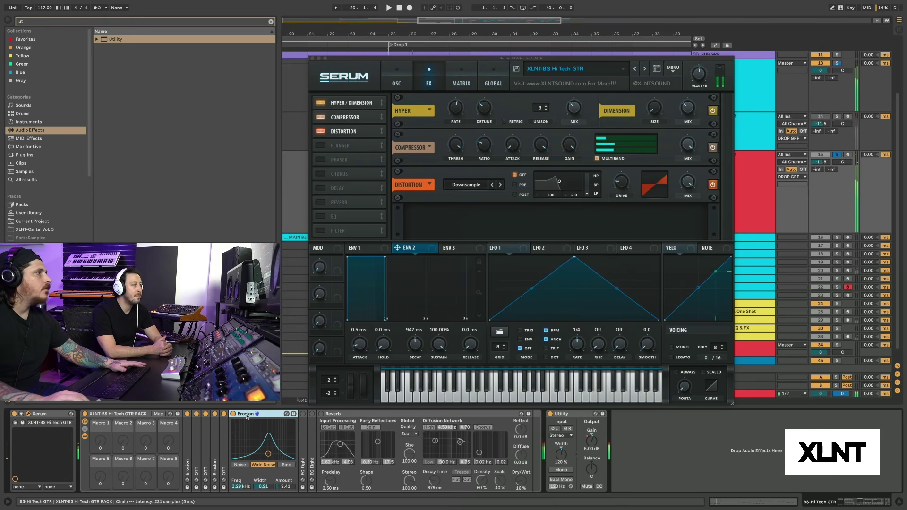
key("Delete")
Step: Enable the rack's first EQ Eight, compare the bass with and without it, and fold the device away
double_click(241, 422)
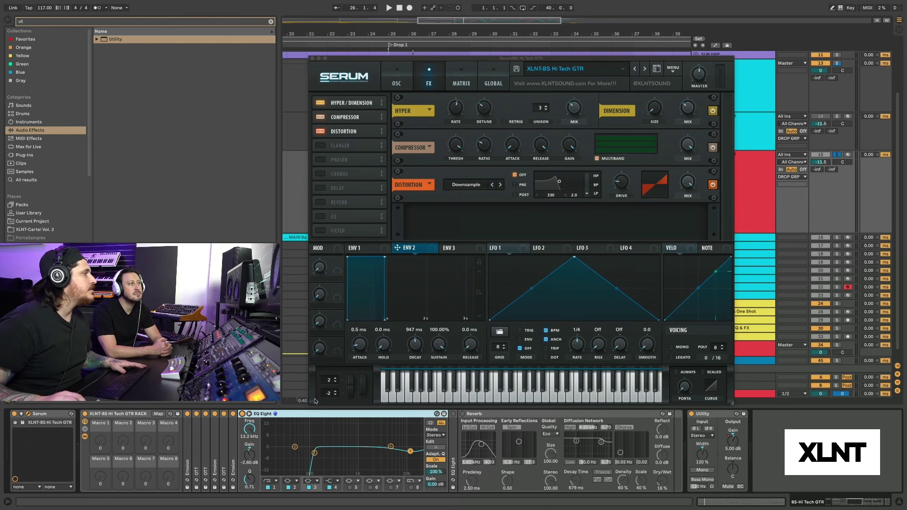
key("space")
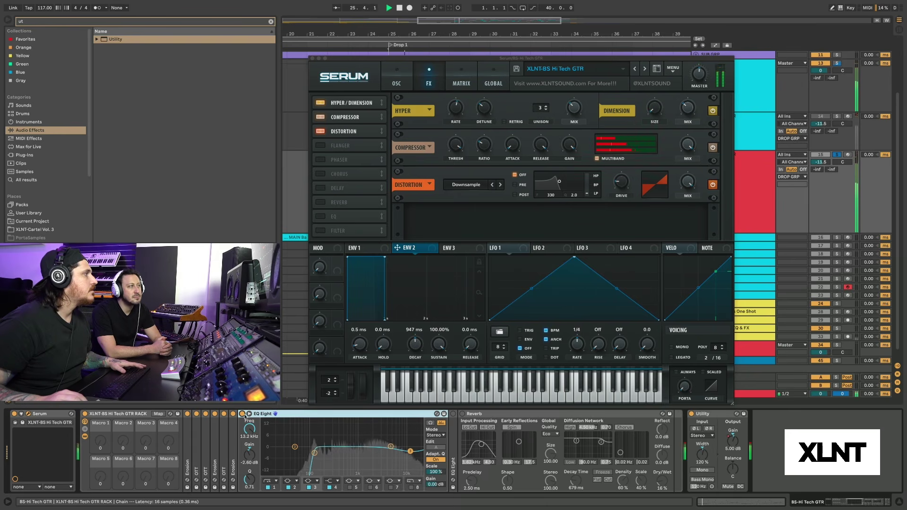
left_click(243, 414)
key("space")
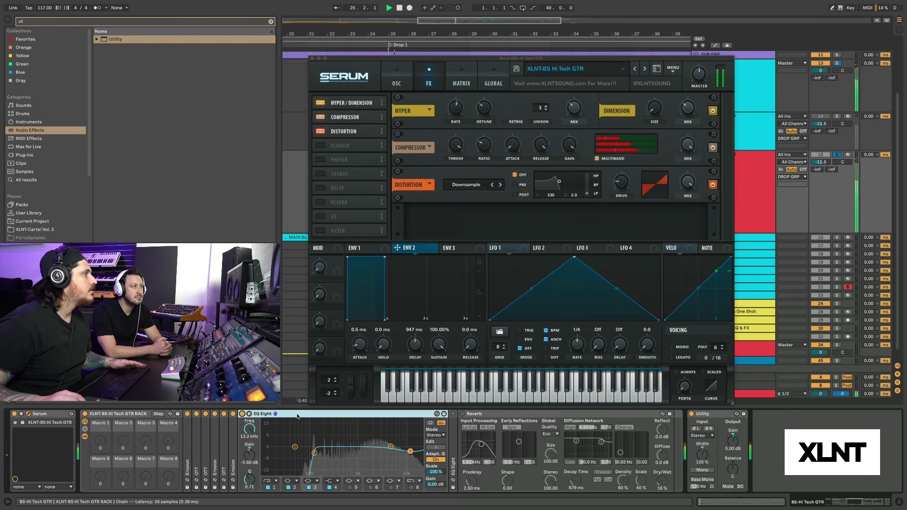
double_click(262, 414)
Step: Unfold the rack's second EQ Eight, enable it, audition the bass, and fold the device away
double_click(251, 416)
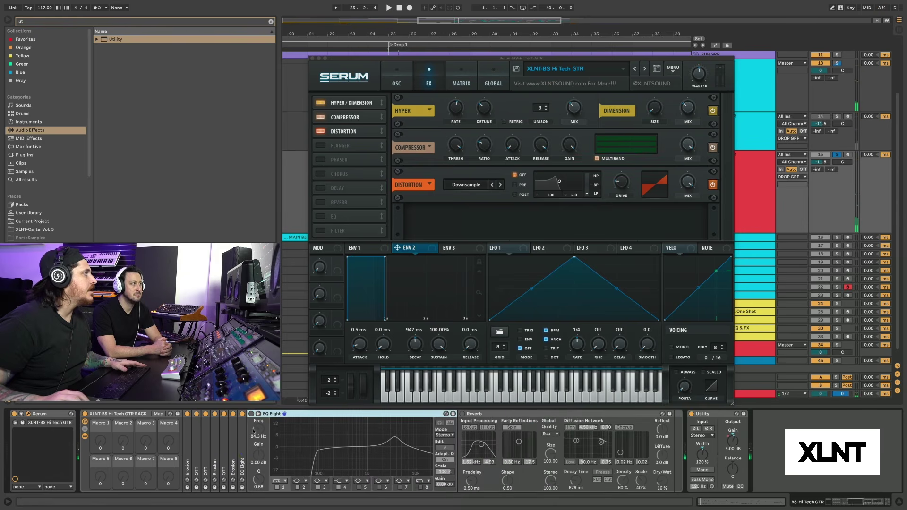
left_click(252, 415)
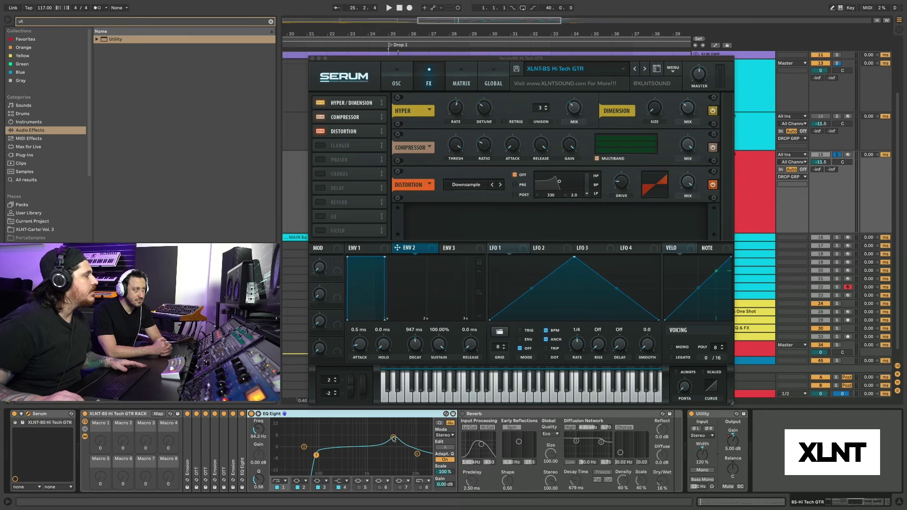
key("space")
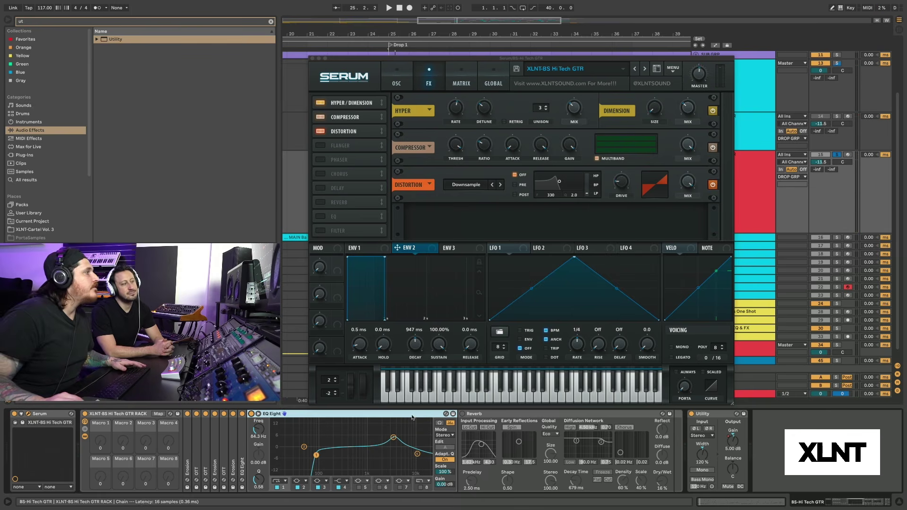
key("Delete")
Step: Enable the rack's Reverb, audition the bass with it, and fold the device away
left_click(260, 414)
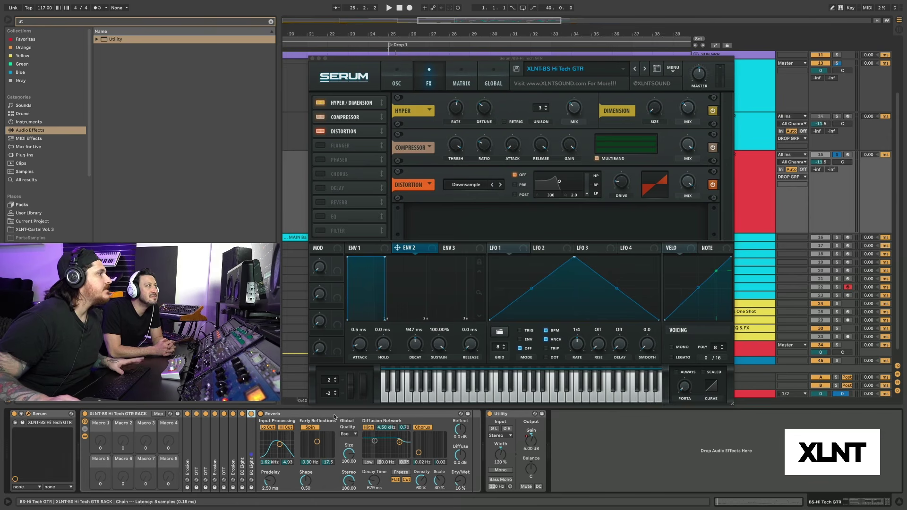
key("space")
key("space")
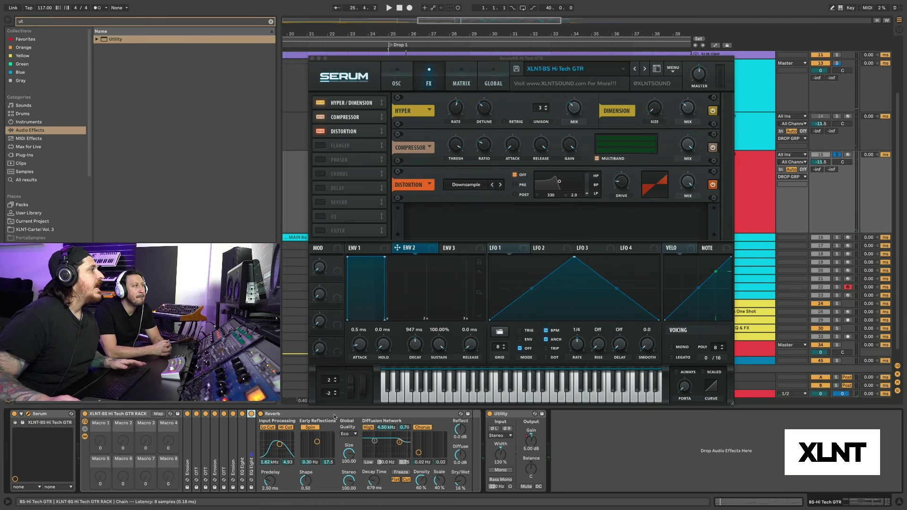
left_click(334, 415)
key("Delete")
Step: Close the Serum window and show the arrangement from the Intro through Drop 1
left_click(308, 415)
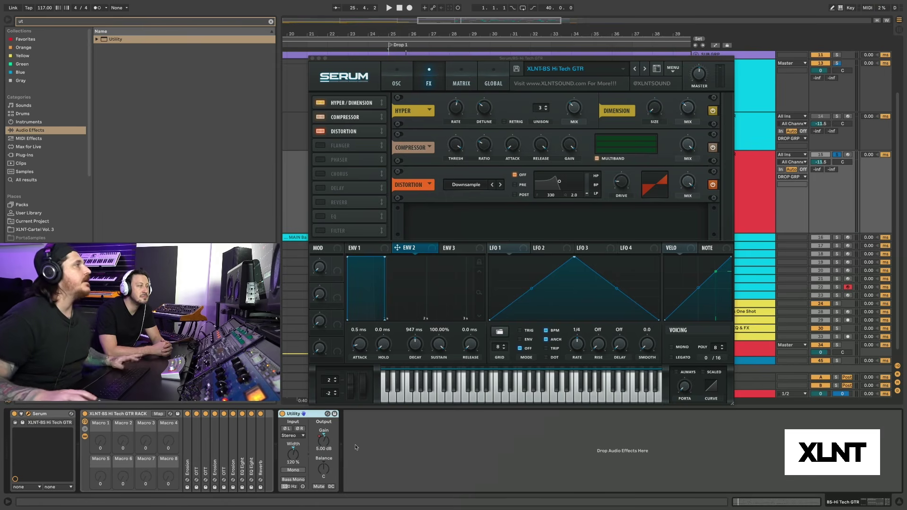
left_click(312, 58)
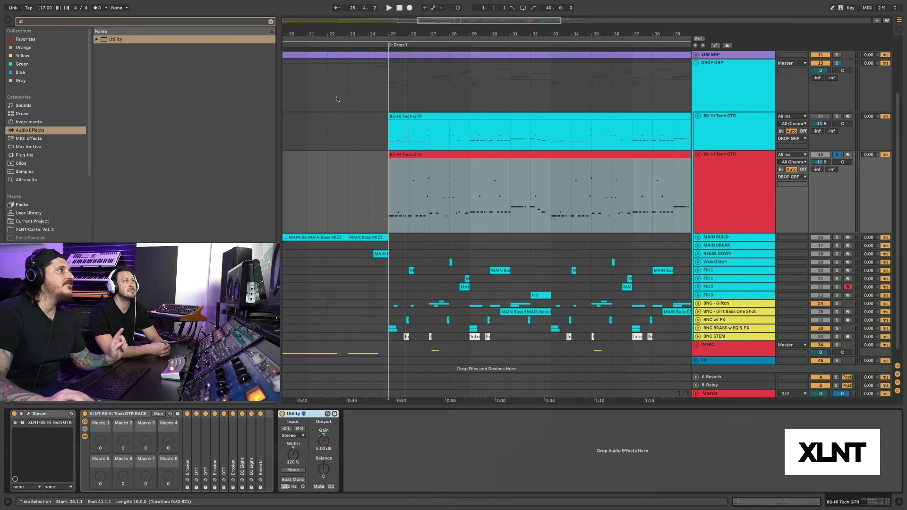
left_click(587, 159)
scroll(588, 158, "left", 2)
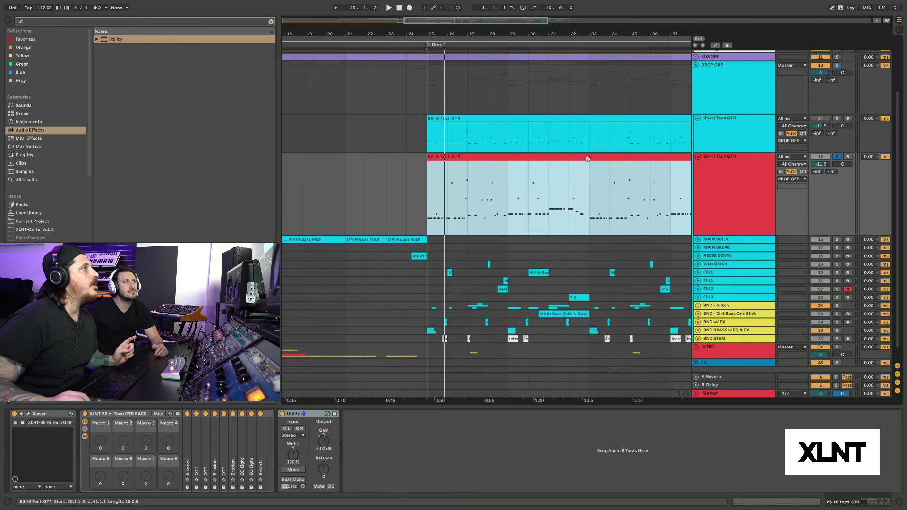
left_click_drag(491, 31, 609, 28)
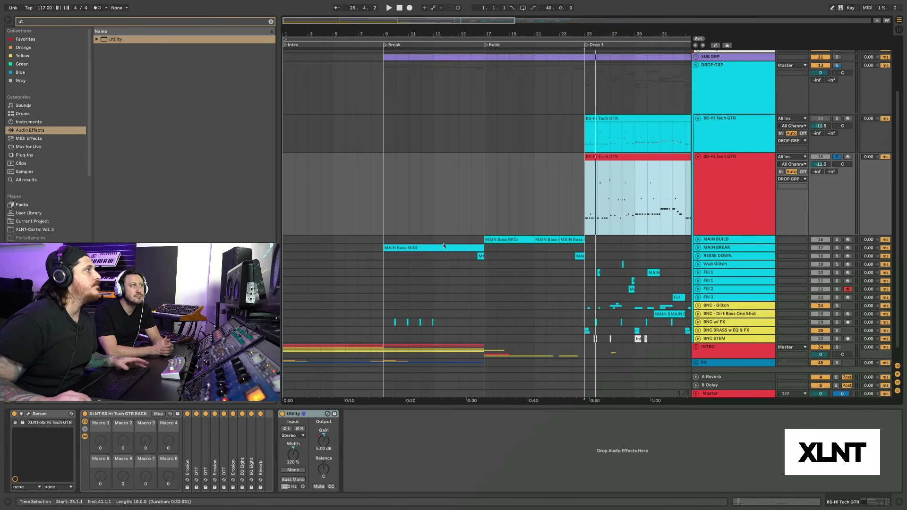
Step: Clear the track 15 solo, select the MAIN BREAK track, and audition its bass in the Break section
left_click(849, 250)
left_click(837, 247)
key("space")
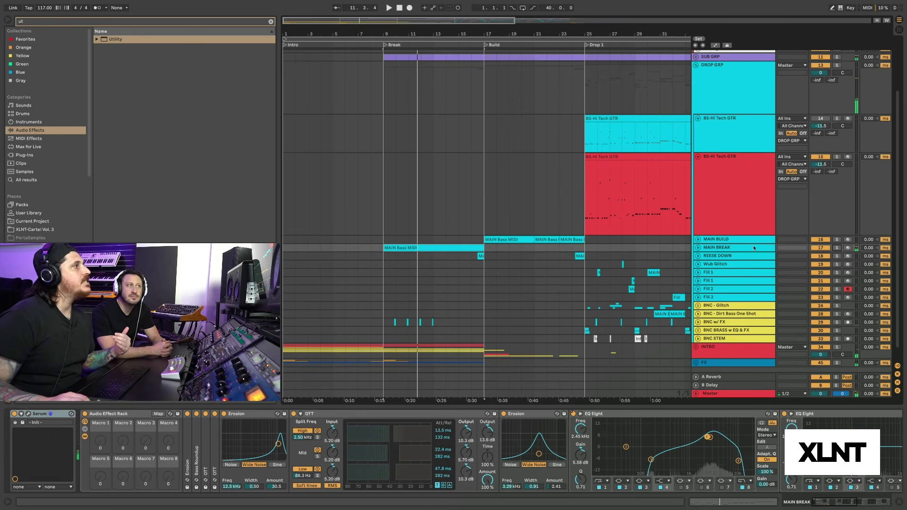
Step: Unfold the MAIN BREAK track and look through the EQ Eight and Utility devices in its effect chain
left_click(711, 247)
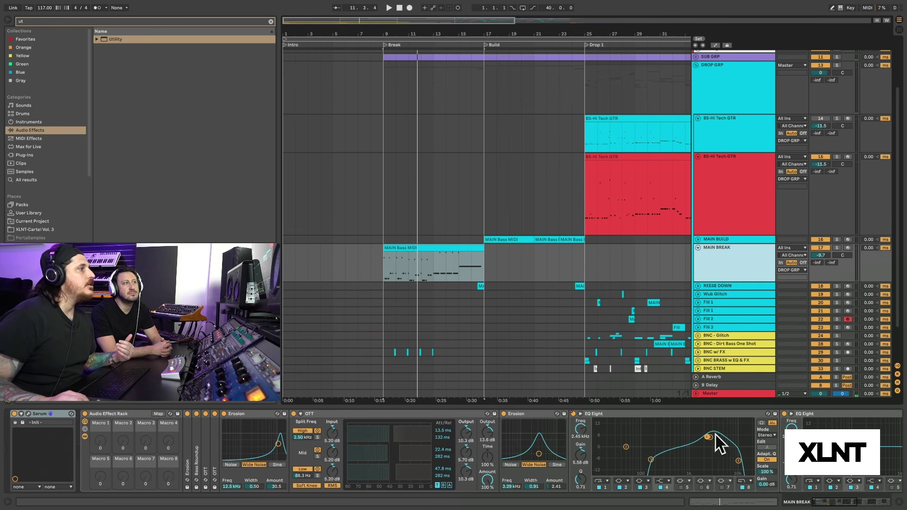
scroll(720, 444, "right", 10)
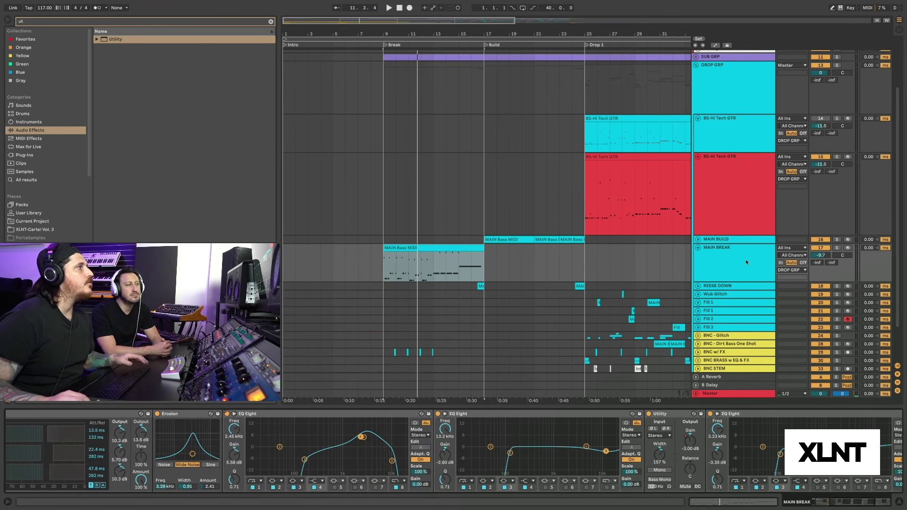
Step: Solo the MAIN BUILD track, audition its bass from bar 17, and examine its effect chain through to the Utility
left_click(525, 240)
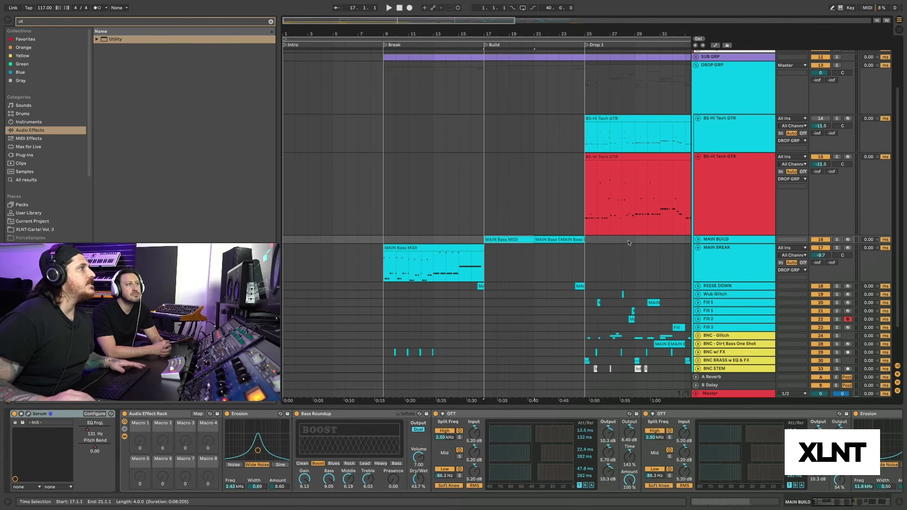
left_click(836, 239)
key("space")
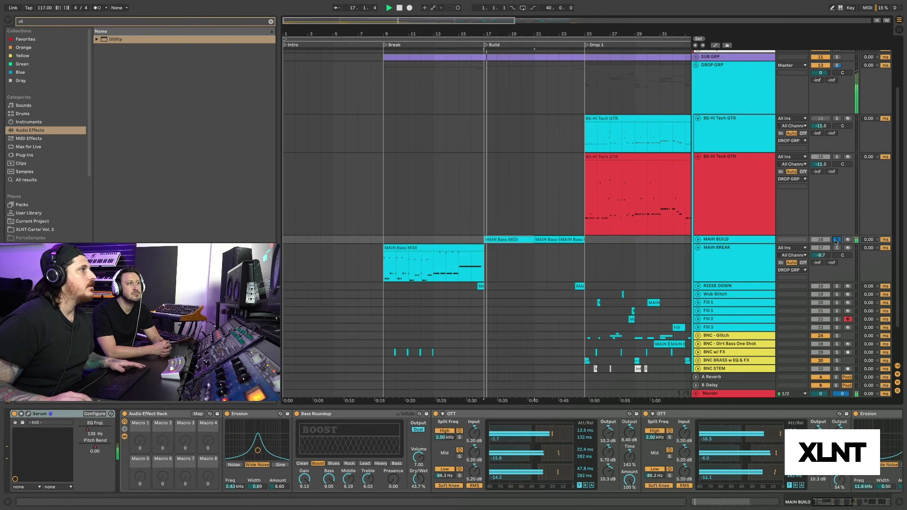
key("space")
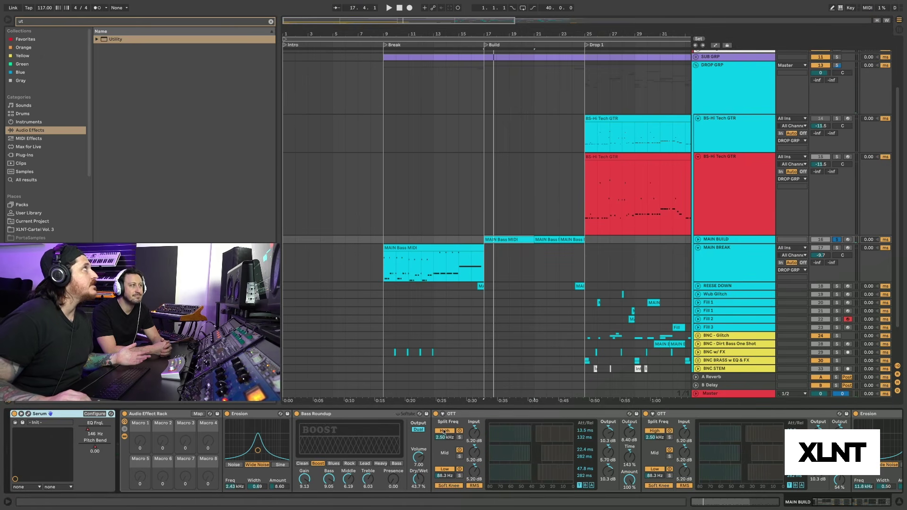
scroll(418, 430, "down", 15)
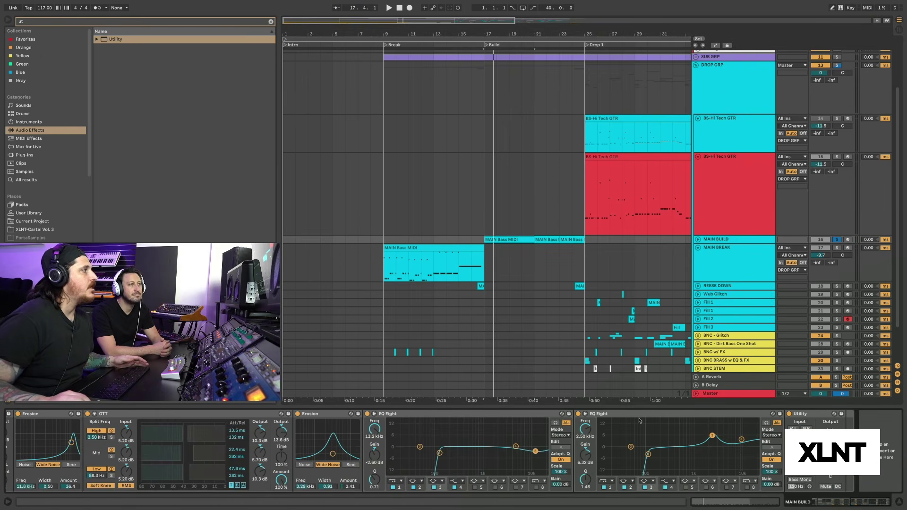
Step: Fold the MAIN BREAK track and show the arrangement through the end of Drop 1, with MAIN BUILD selected
key("minus")
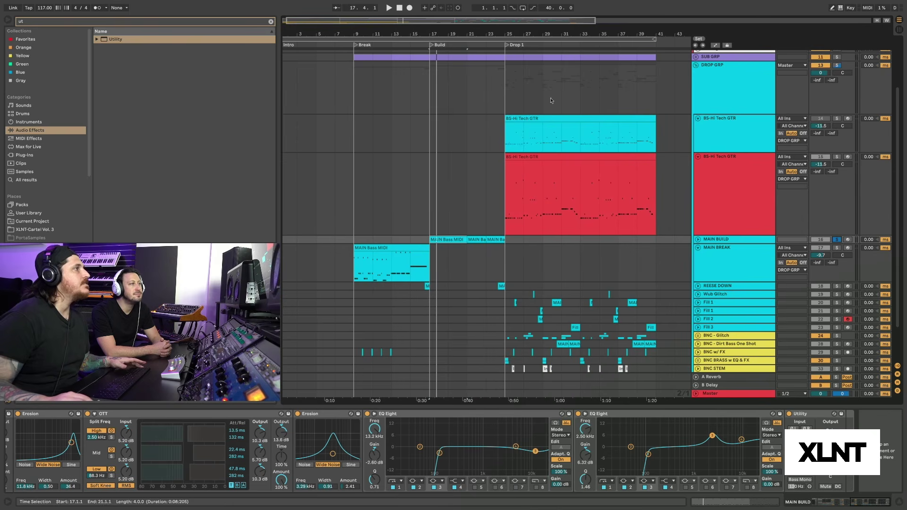
left_click(697, 248)
left_click(714, 241)
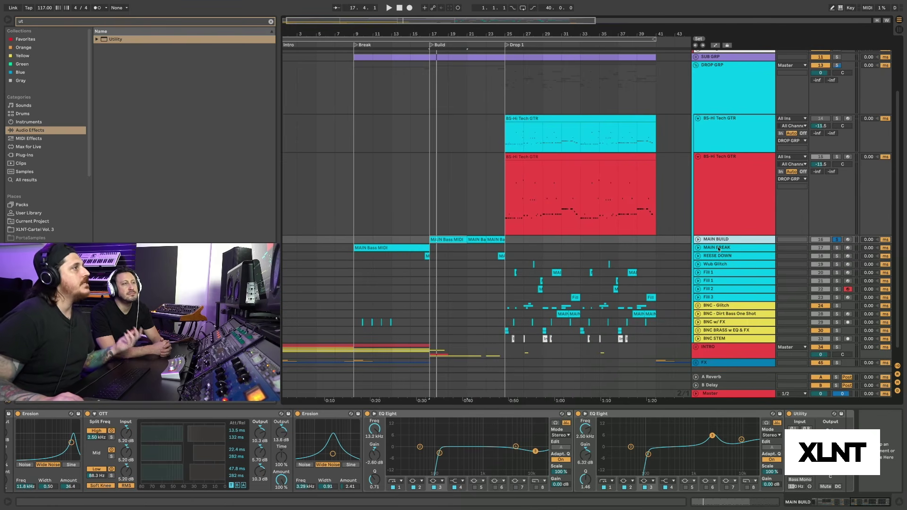
Step: Compare the devices on the red BS-Hi Tech GTR track with the sidechain compressors and Kickstart on DROP GRP
left_click(532, 158)
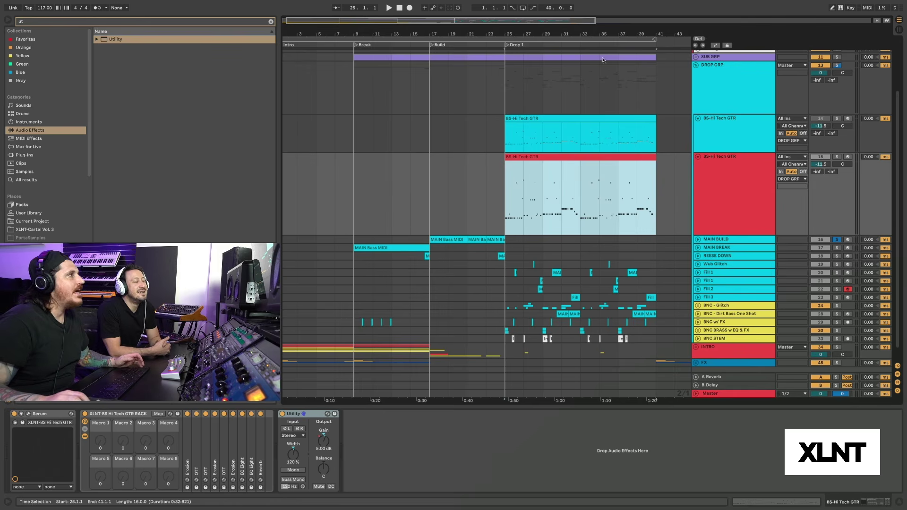
left_click(716, 99)
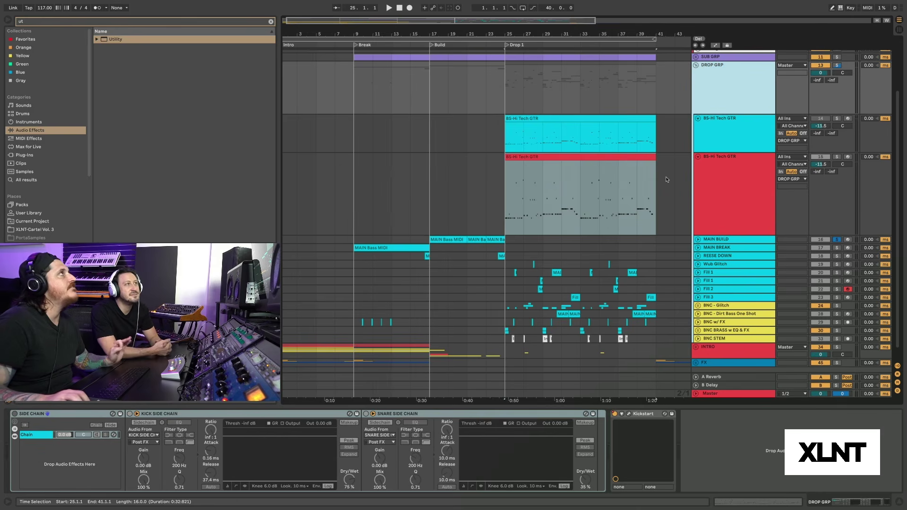
left_click(520, 156)
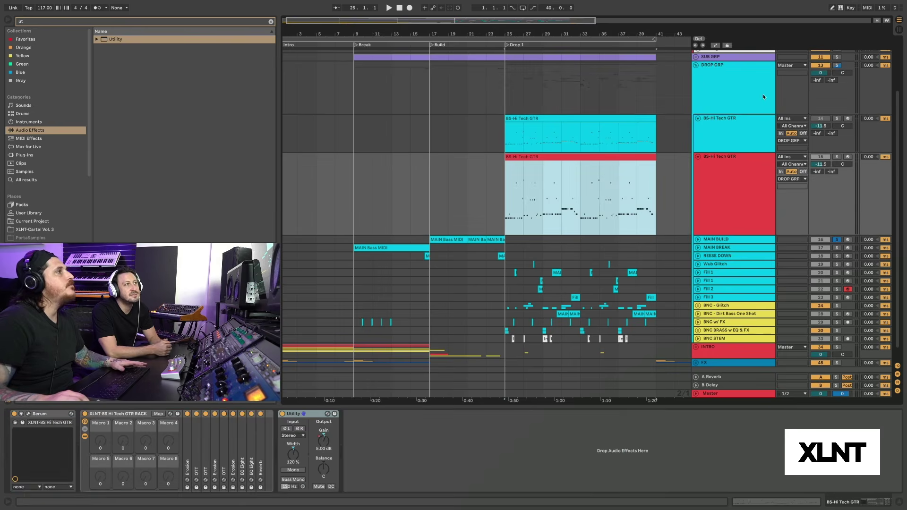
left_click(764, 98)
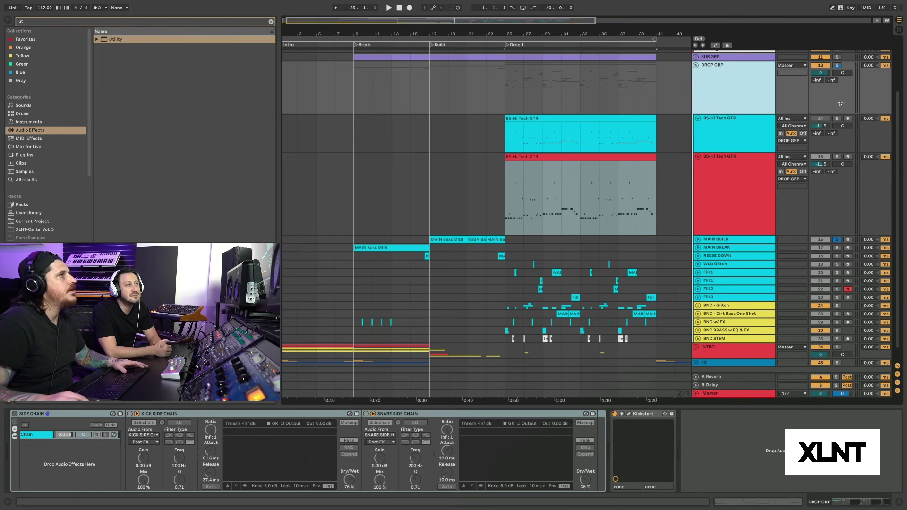
Step: Solo the red BS-Hi Tech GTR track, view DROP GRP's Kickstart curve, and toggle Kickstart to audition its ducking
left_click(837, 157)
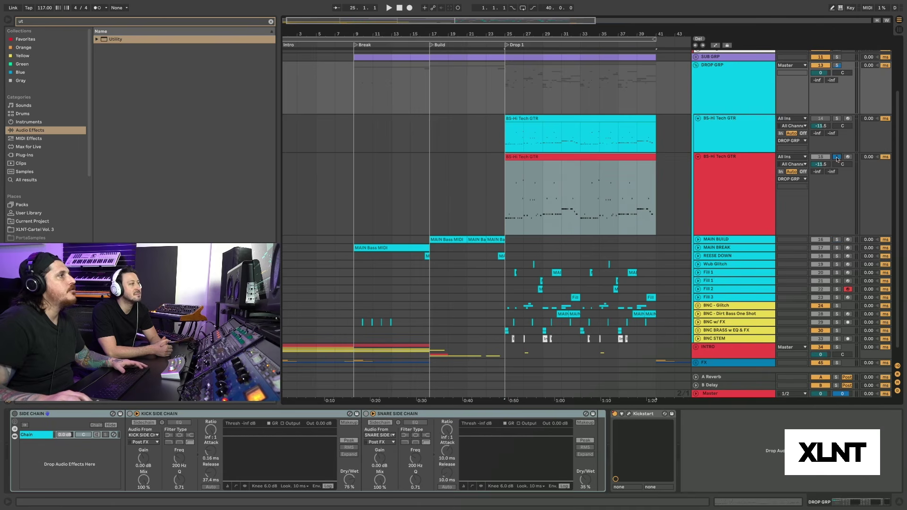
left_click(629, 415)
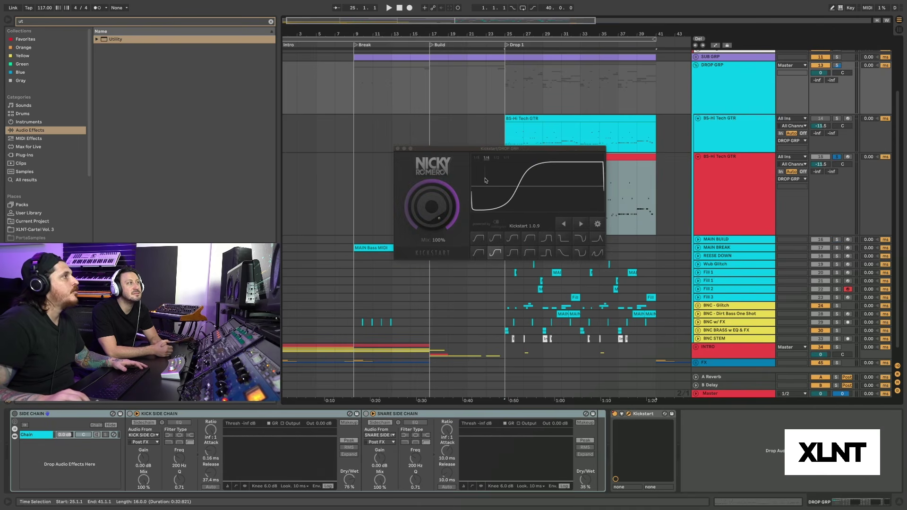
left_click(399, 149)
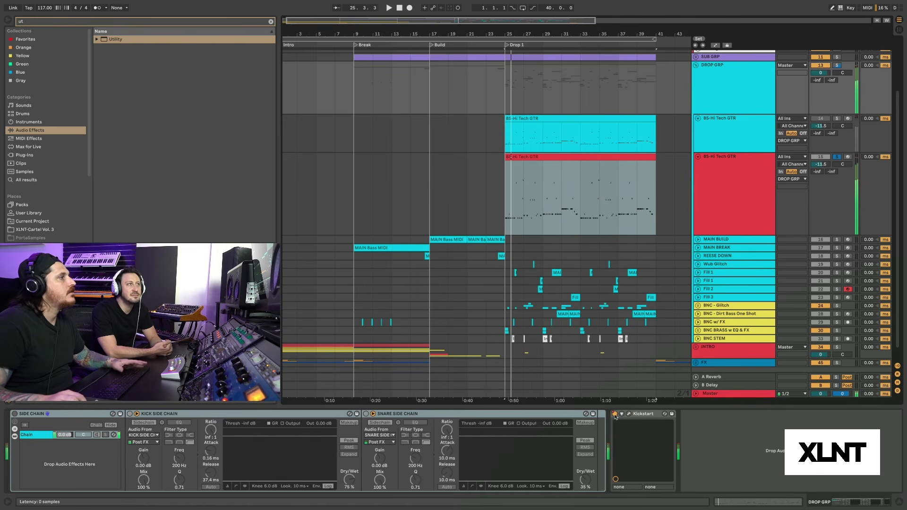
left_click(615, 414)
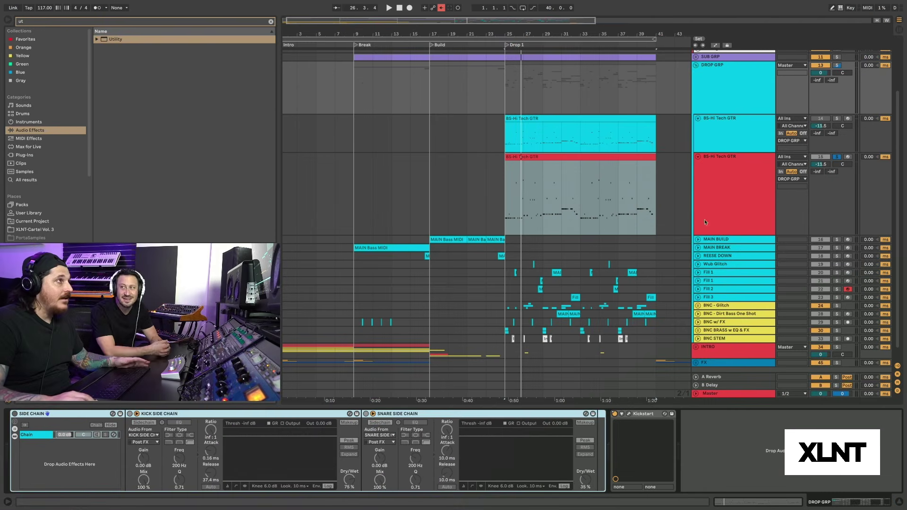
Step: Expand SUB GRP and unfold its SUB track to show the sub's MIDI notes and devices
left_click(695, 57)
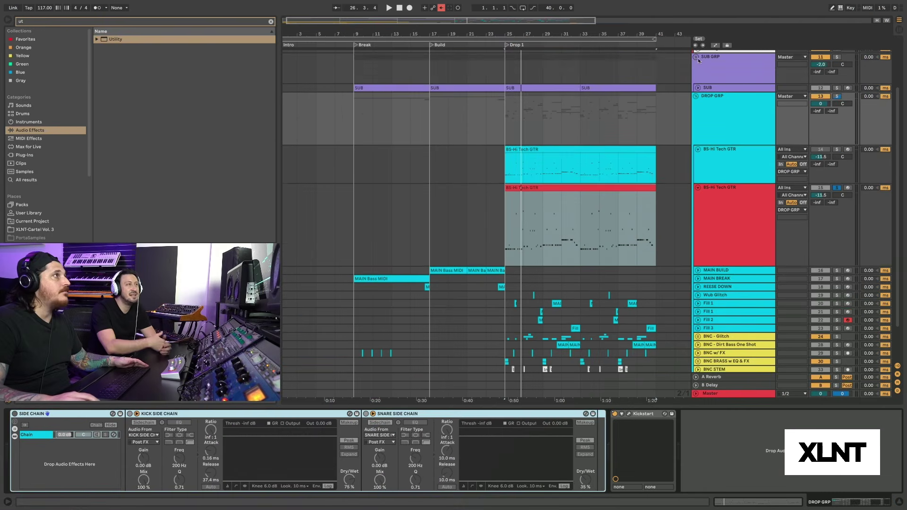
left_click(713, 70)
left_click(706, 88)
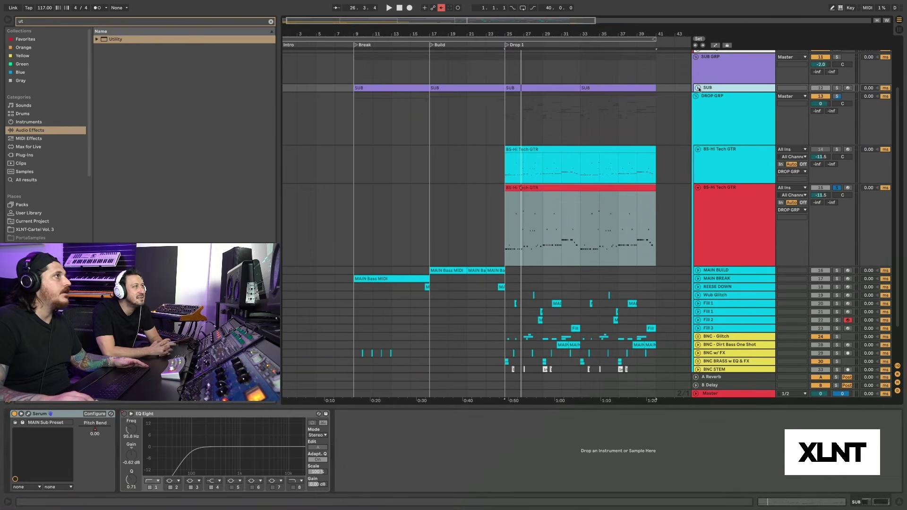
left_click(698, 87)
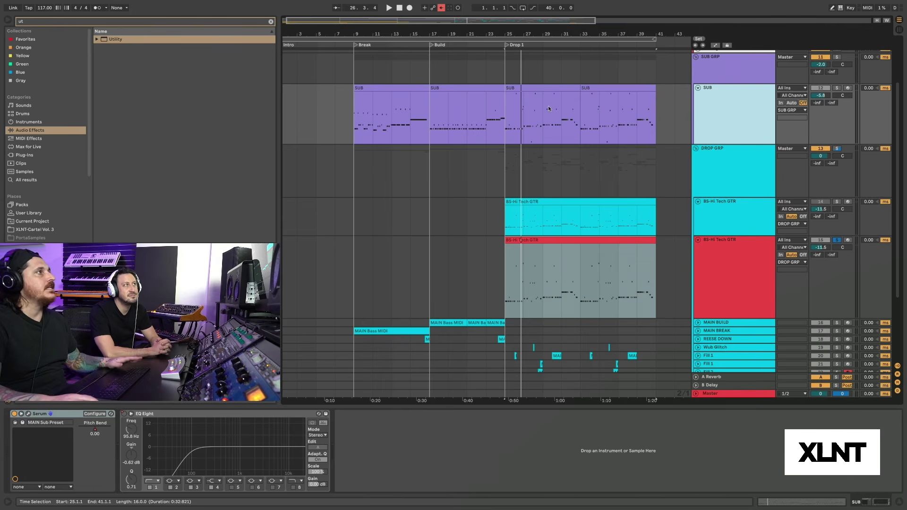
Step: Audition the SUB track soloed from the start of Drop 1, clear the solo, and play it together with the other tracks
left_click(837, 89)
key("space")
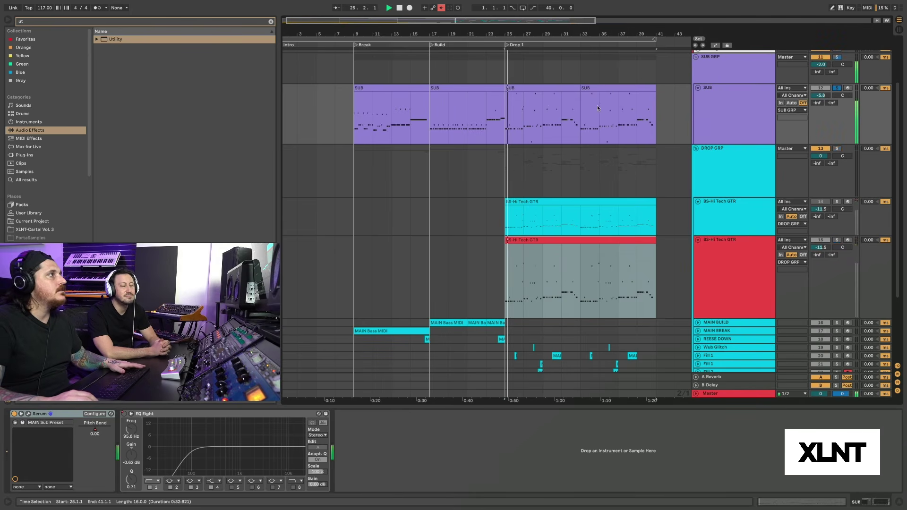
left_click(837, 89)
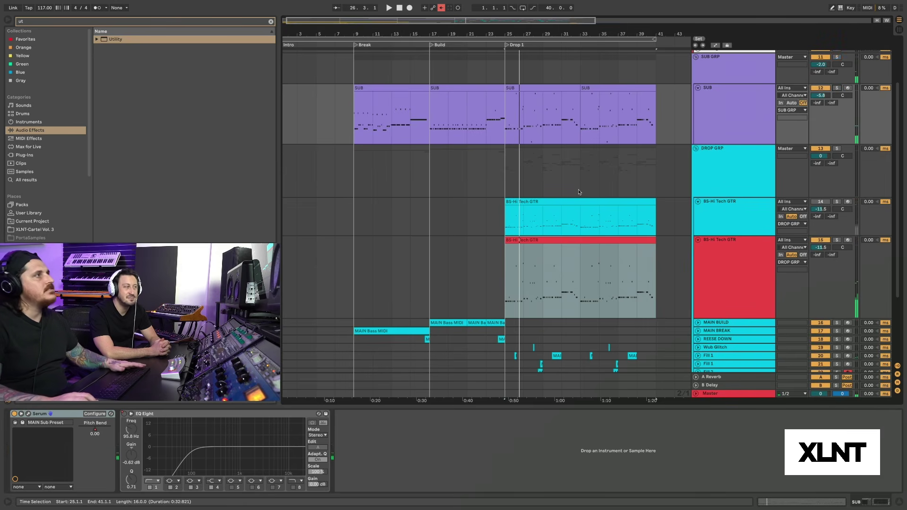
key("space")
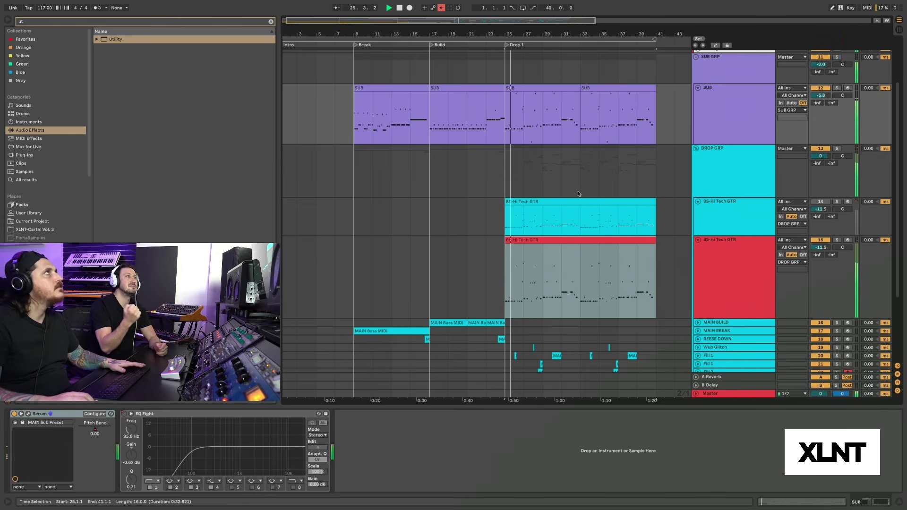